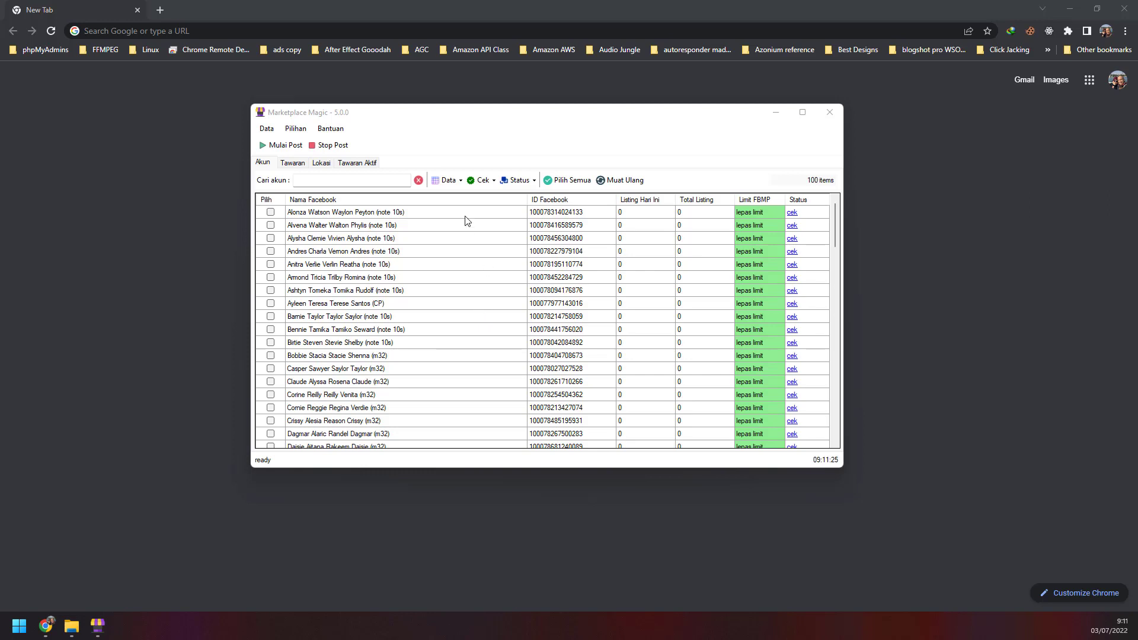
Open the first listed account's Facebook profile page in Chrome, saving its login in the browser before closing the window.
{"action": "left_click", "coordinate": [309, 216]}
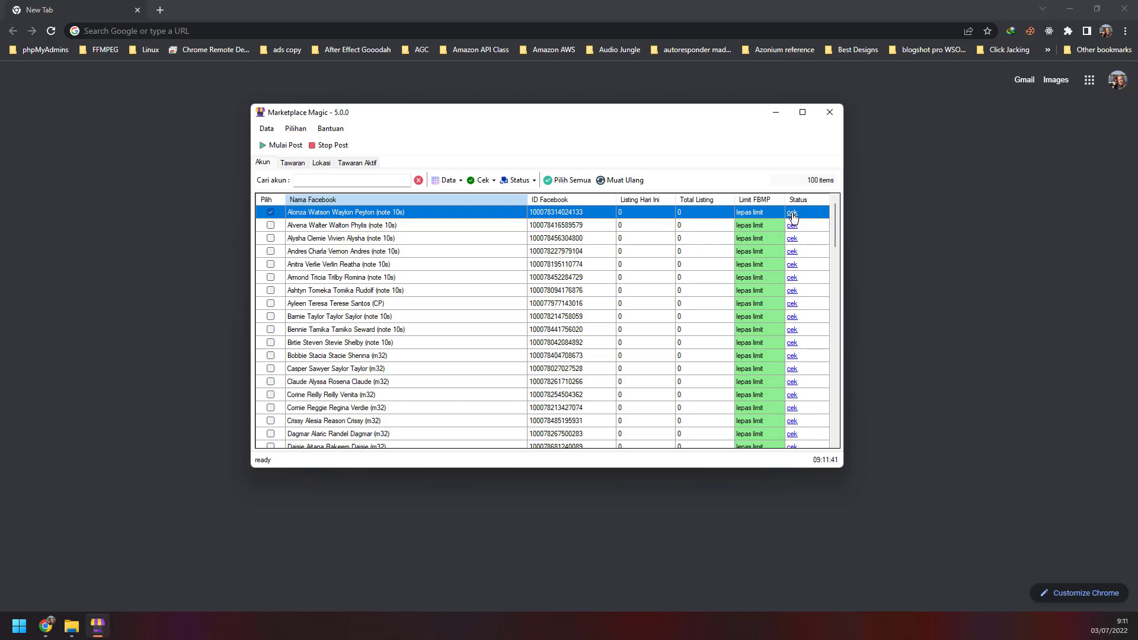
{"action": "right_click", "coordinate": [596, 211]}
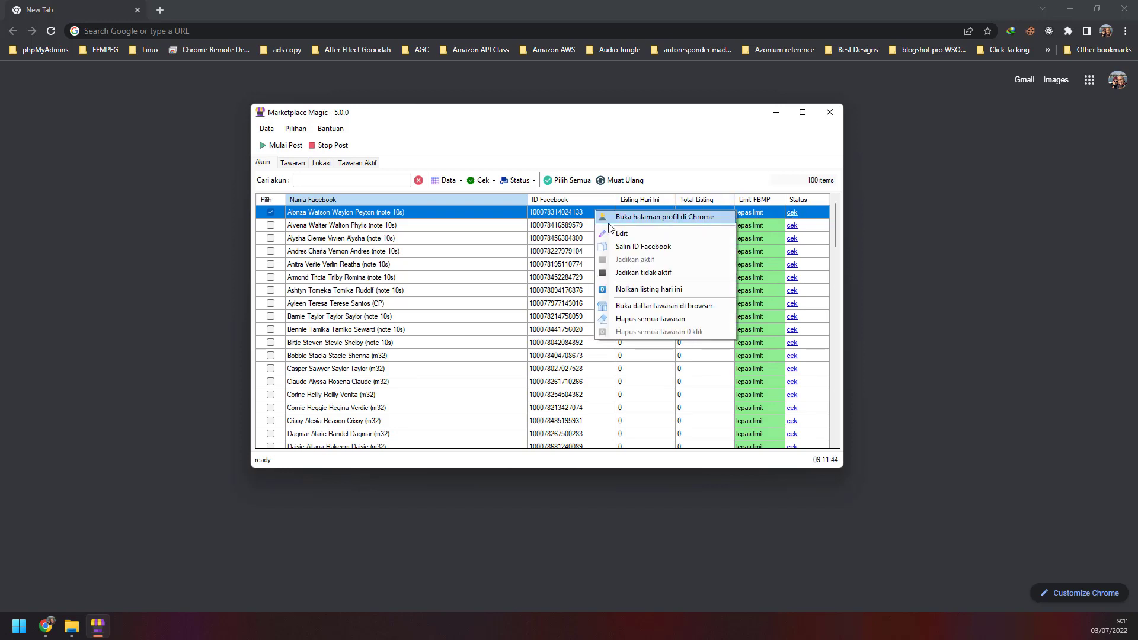
{"action": "left_click", "coordinate": [663, 247]}
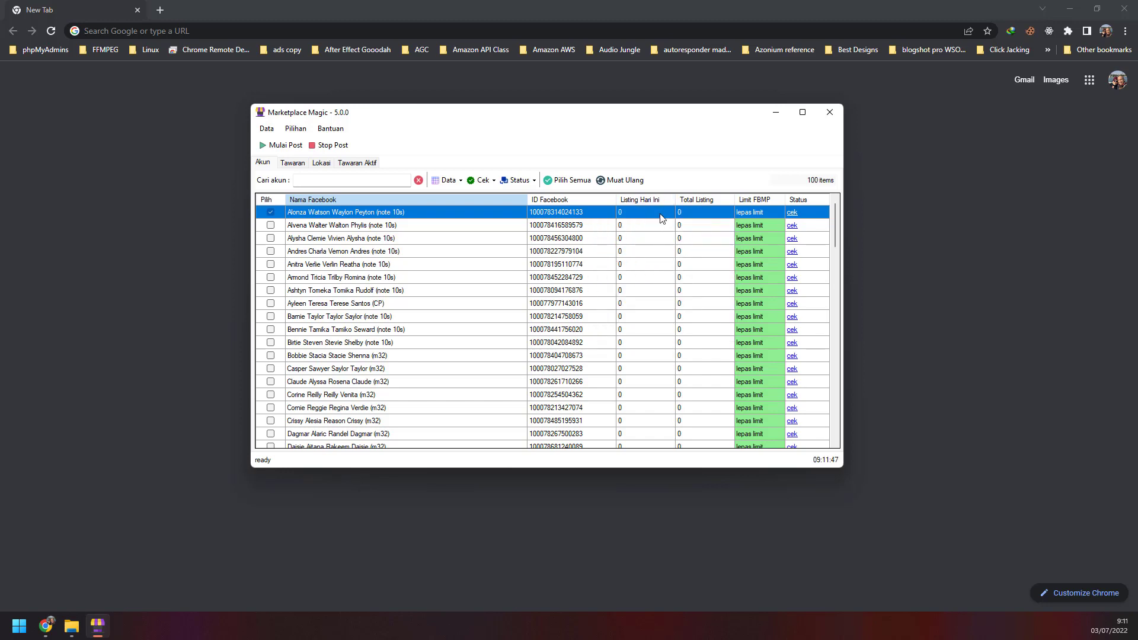
{"action": "right_click", "coordinate": [660, 214]}
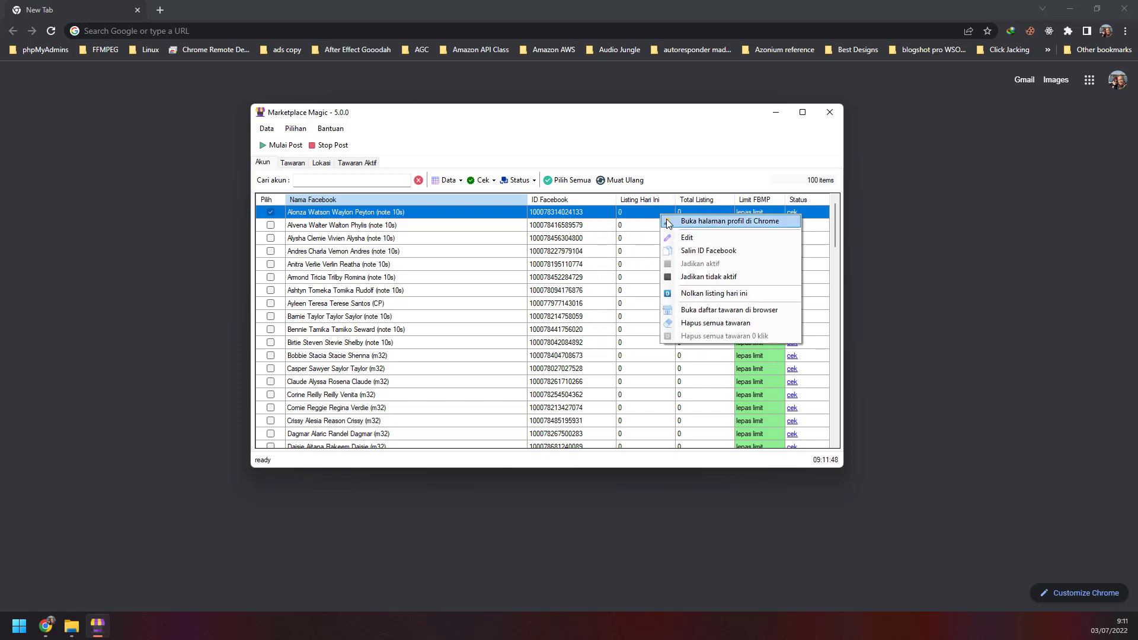
{"action": "left_click", "coordinate": [698, 229]}
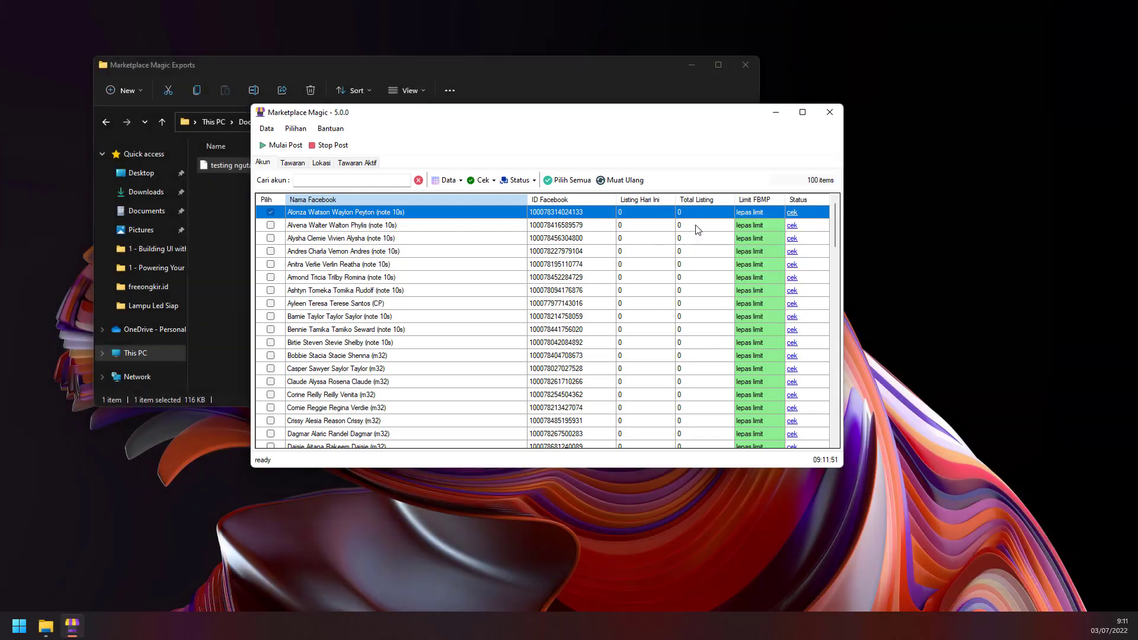
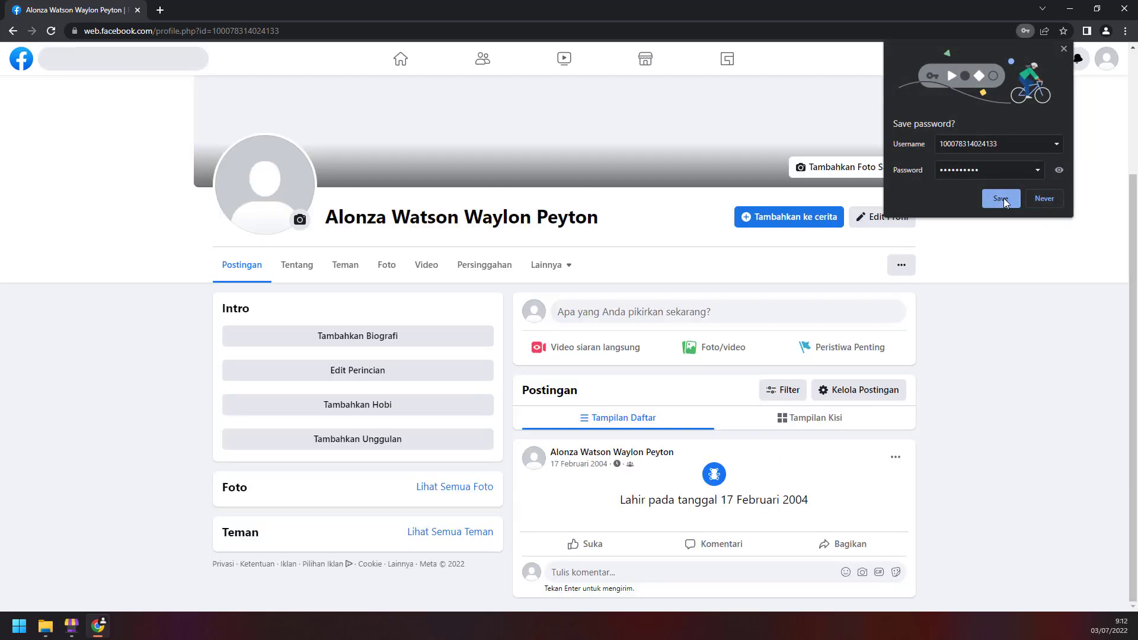
{"action": "left_click", "coordinate": [1004, 199]}
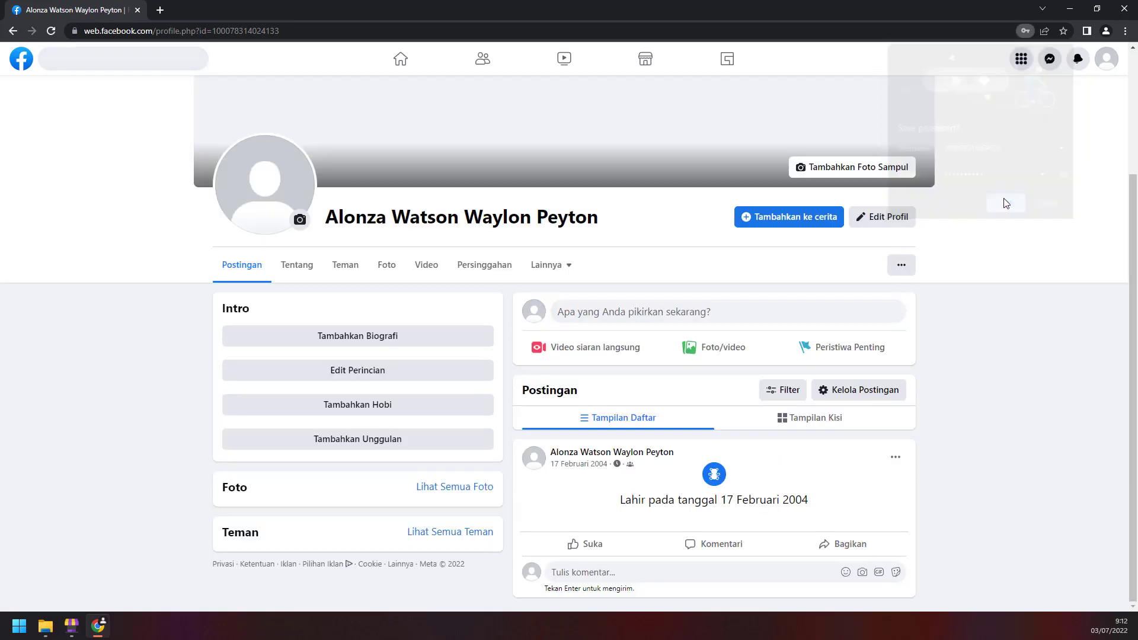
{"action": "left_click", "coordinate": [1125, 8]}
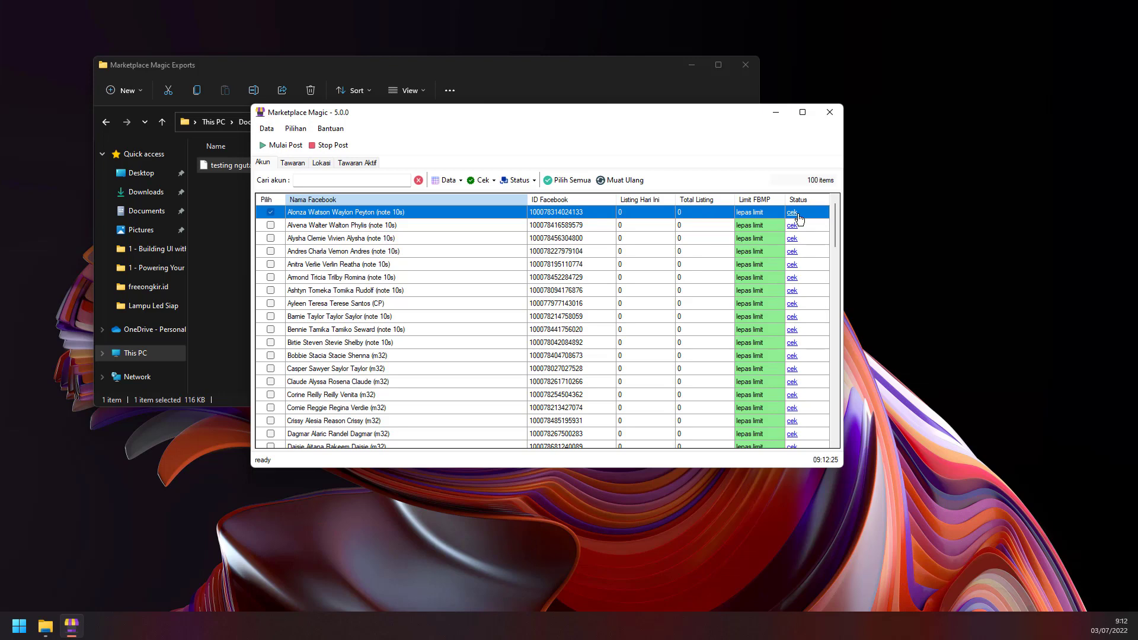
Reopen the first account's Facebook profile in Chrome and view its Bahasa dan Wilayah settings, closing the browser when done.
{"action": "right_click", "coordinate": [721, 212]}
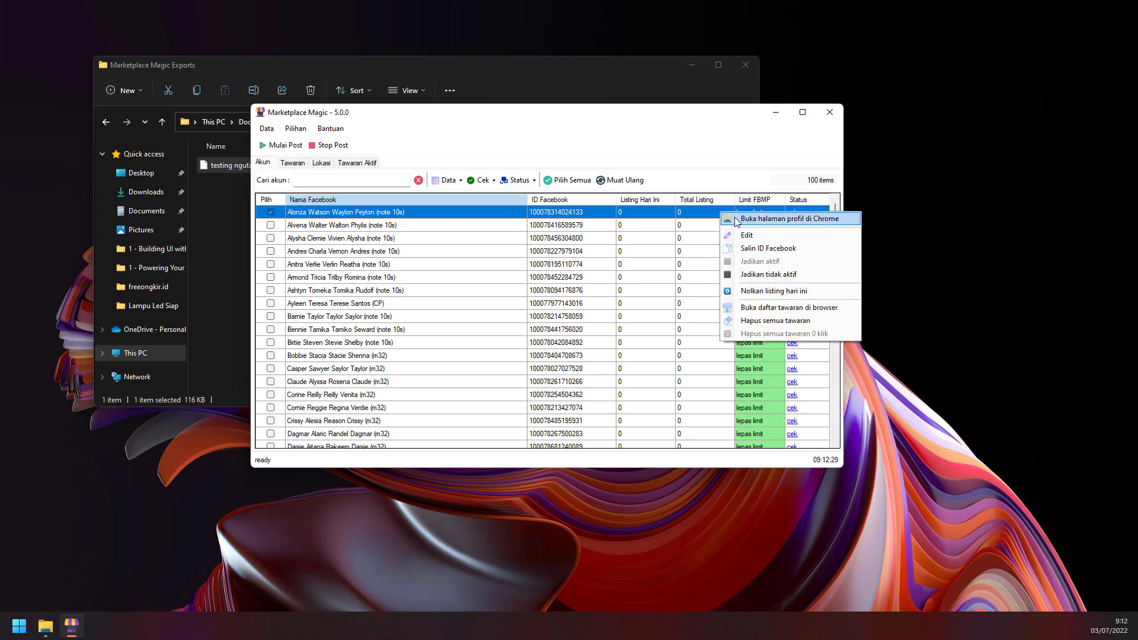
{"action": "left_click", "coordinate": [737, 219]}
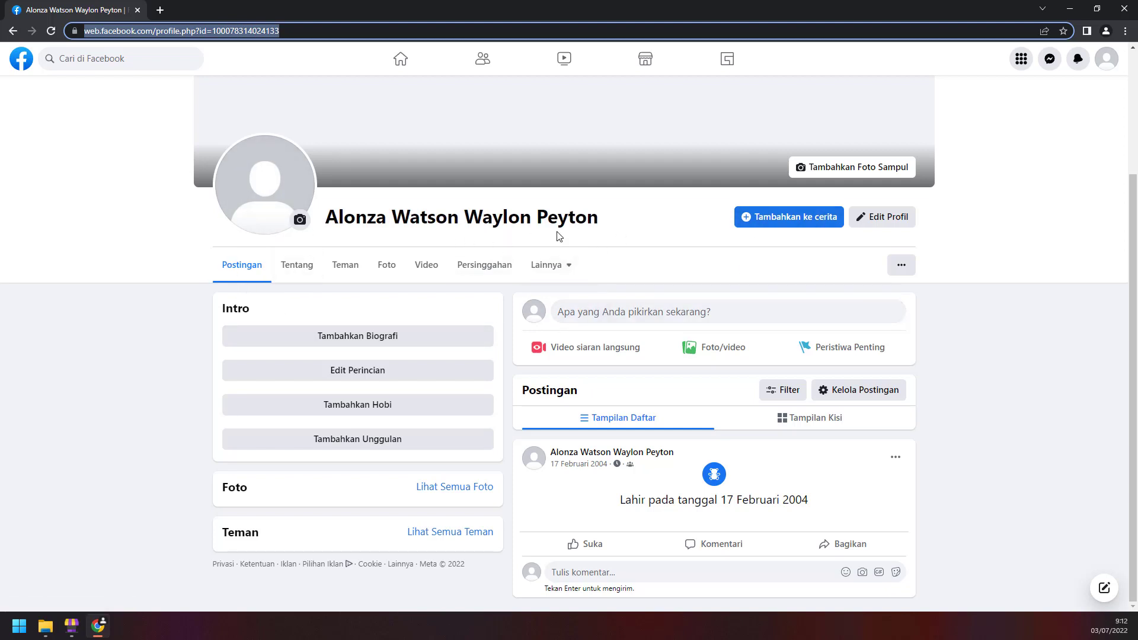
{"action": "left_click", "coordinate": [1022, 59]}
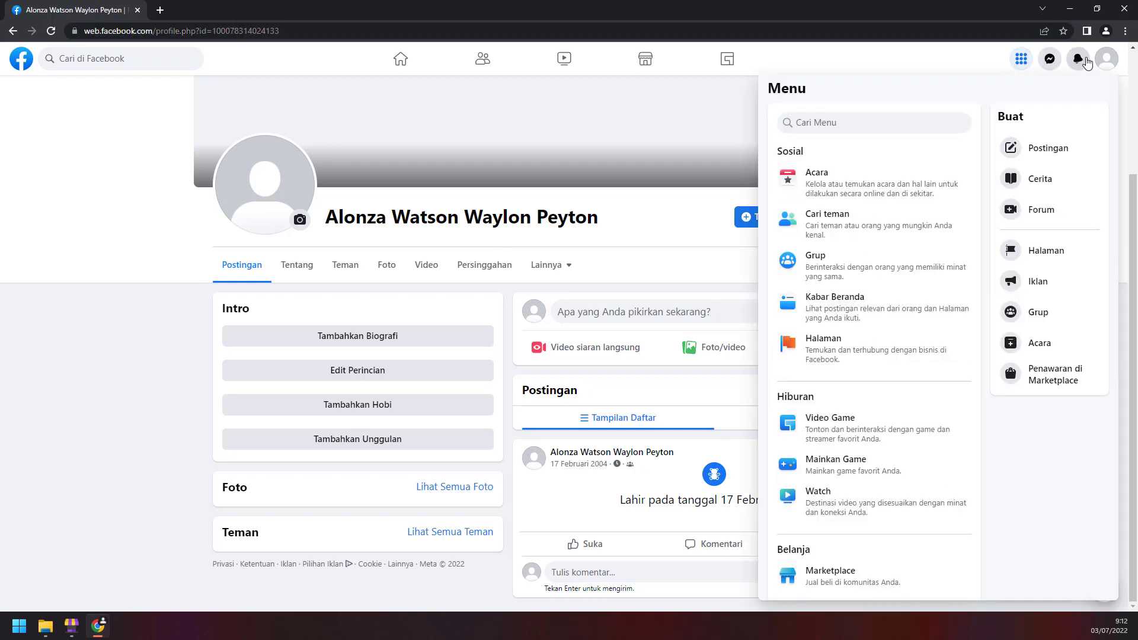
{"action": "left_click", "coordinate": [1102, 61]}
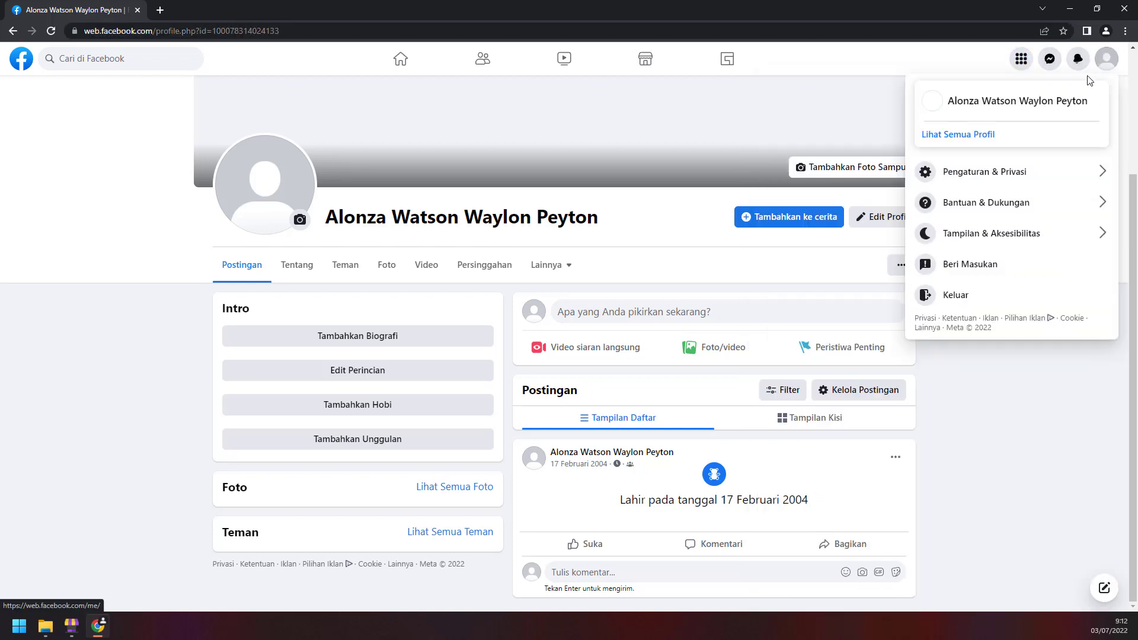
{"action": "left_click", "coordinate": [1015, 174]}
{"action": "left_click", "coordinate": [1001, 126]}
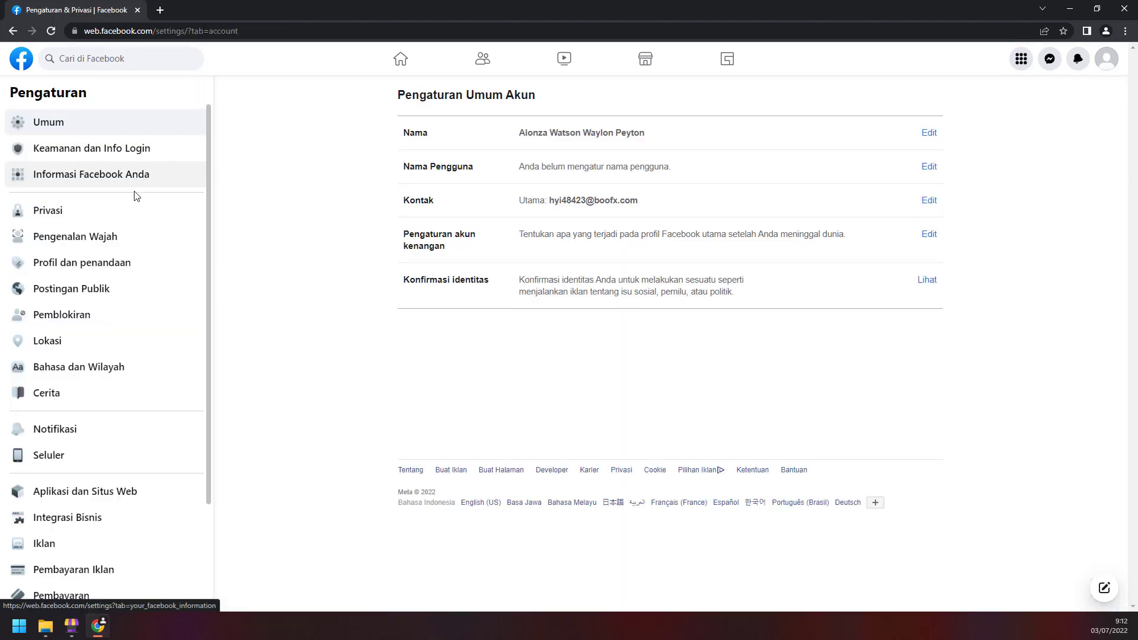
{"action": "left_click", "coordinate": [93, 369]}
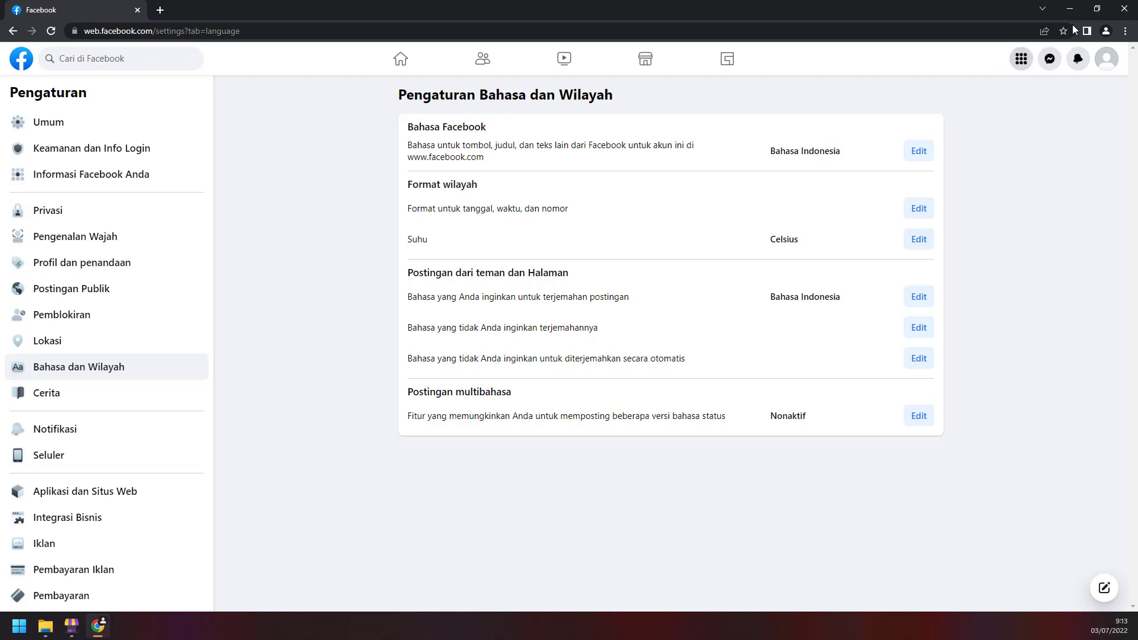
{"action": "left_click", "coordinate": [1122, 9]}
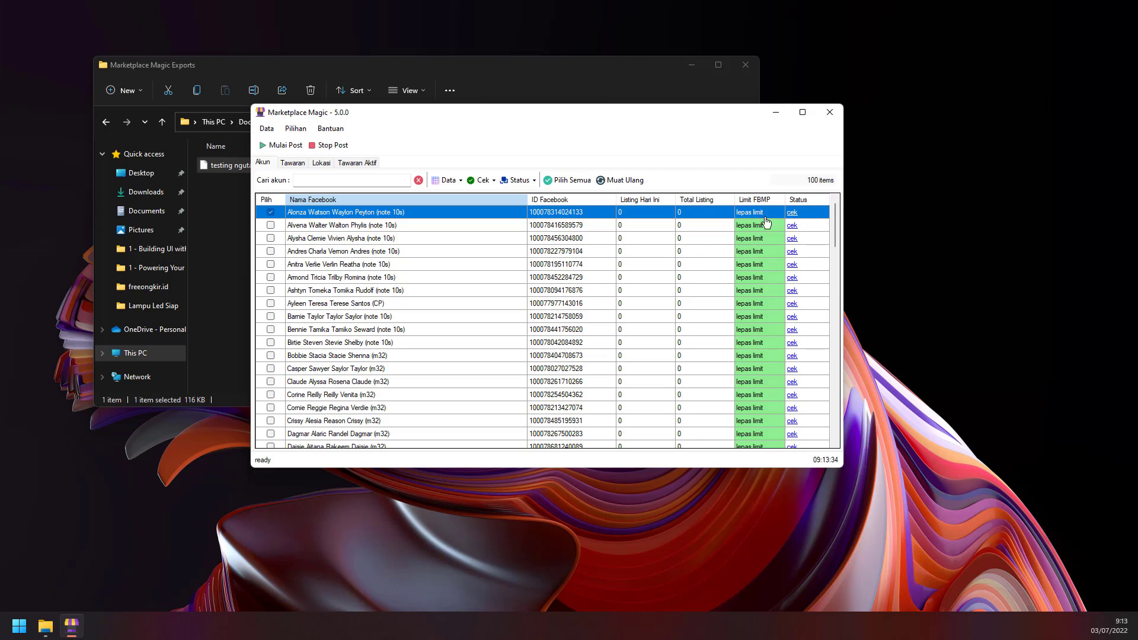
Switch to Google Chrome with the Person 1 profile and search Google for "sqlite de browser".
{"action": "left_click", "coordinate": [20, 633]}
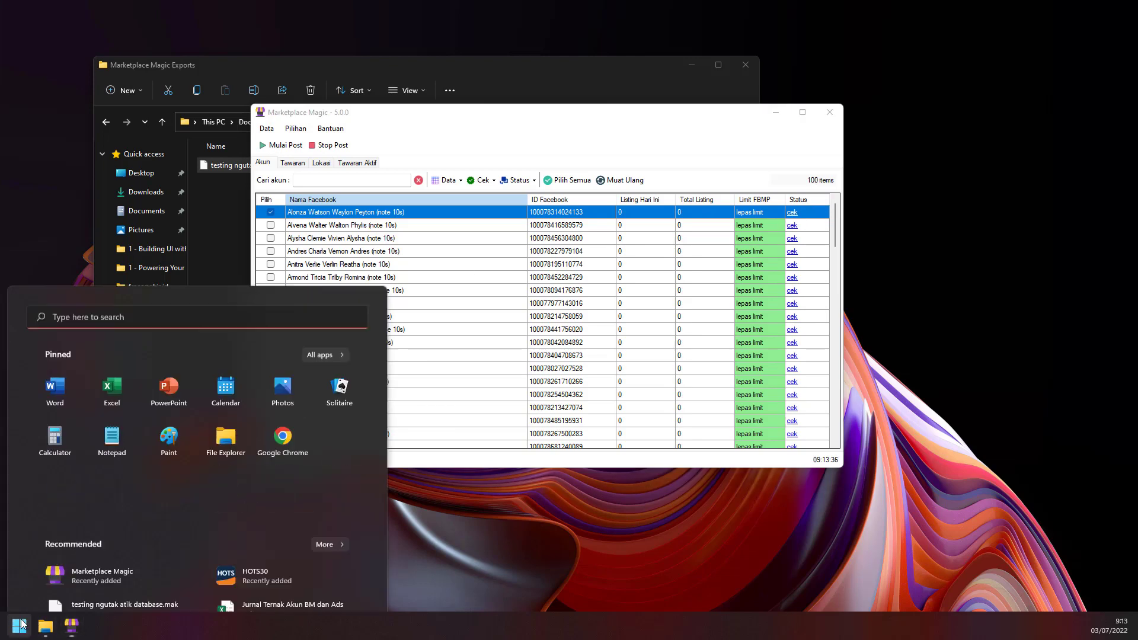
{"action": "left_click", "coordinate": [276, 329]}
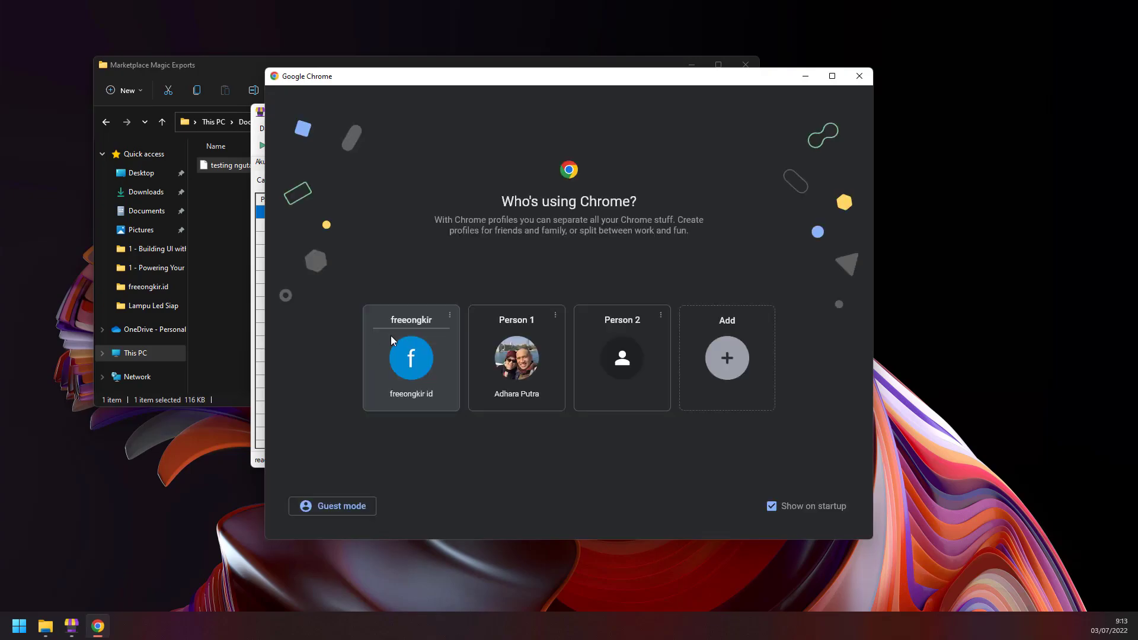
{"action": "left_click", "coordinate": [500, 354]}
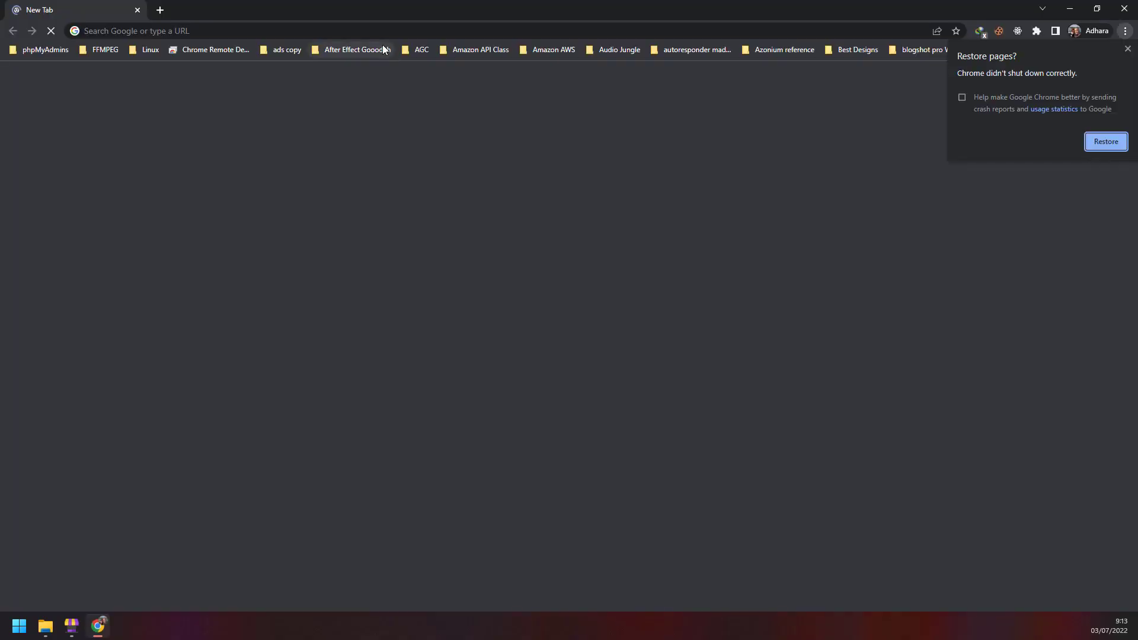
{"action": "left_click", "coordinate": [389, 34]}
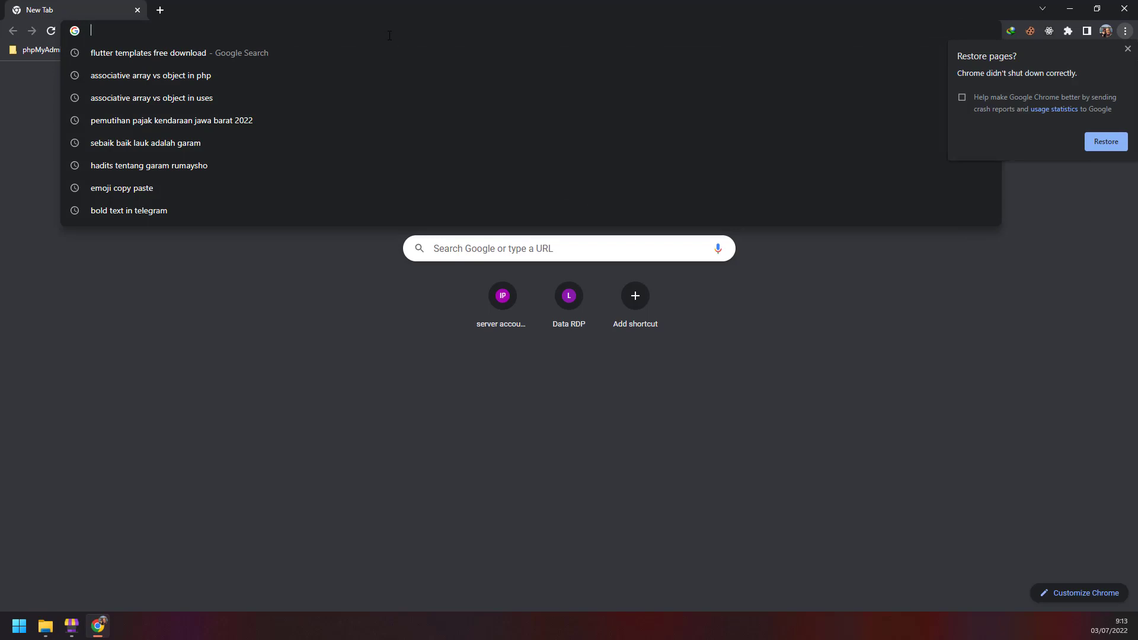
{"action": "type", "text": "sqlite"}
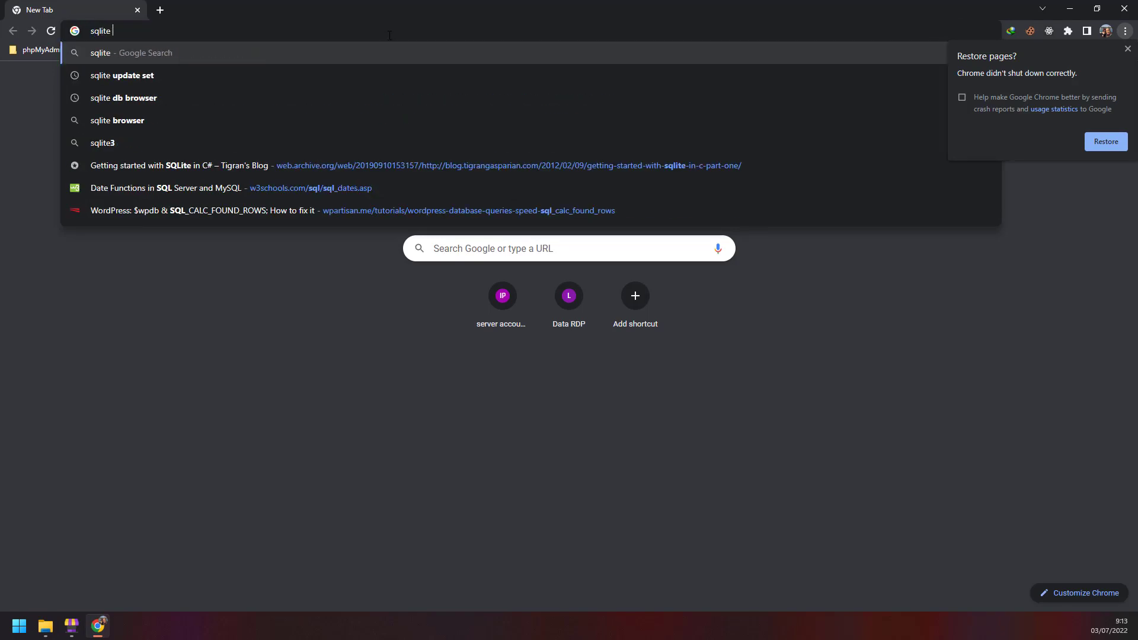
{"action": "type", "text": " de browser"}
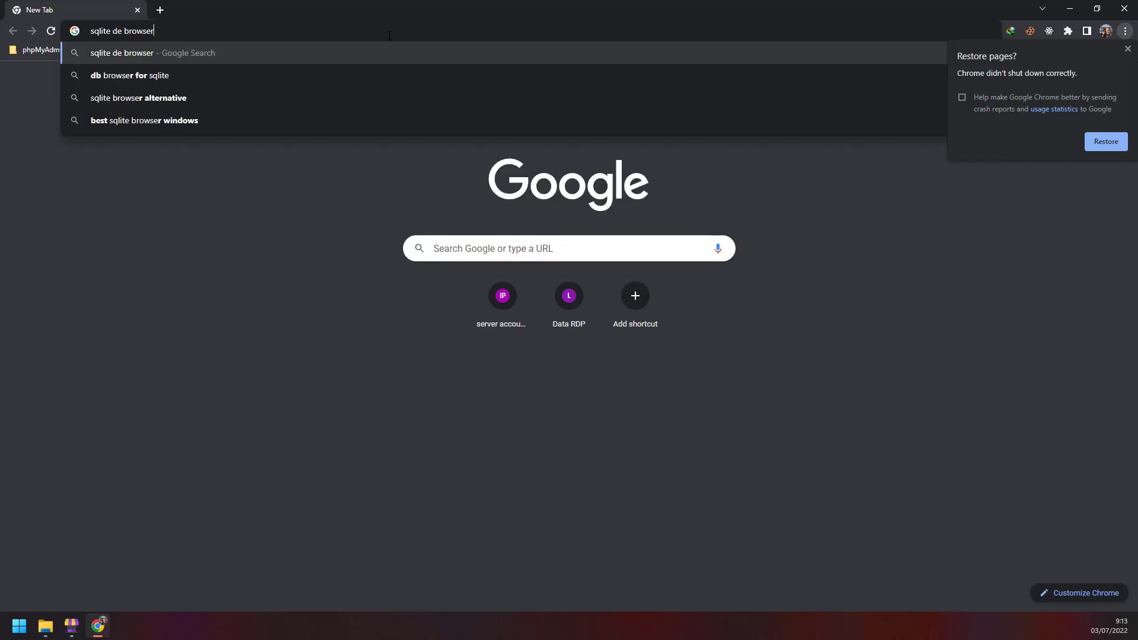
{"action": "key", "text": "Return"}
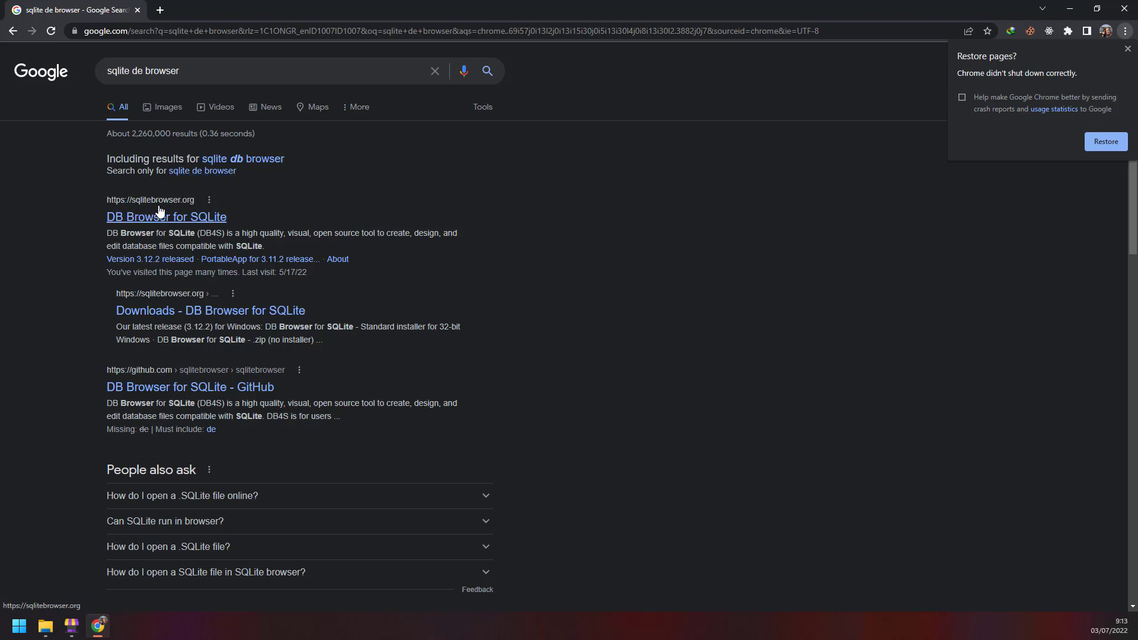
Download the standard 32-bit Windows installer of DB Browser for SQLite 3.12.2 from sqlitebrowser.org.
{"action": "left_click", "coordinate": [132, 219]}
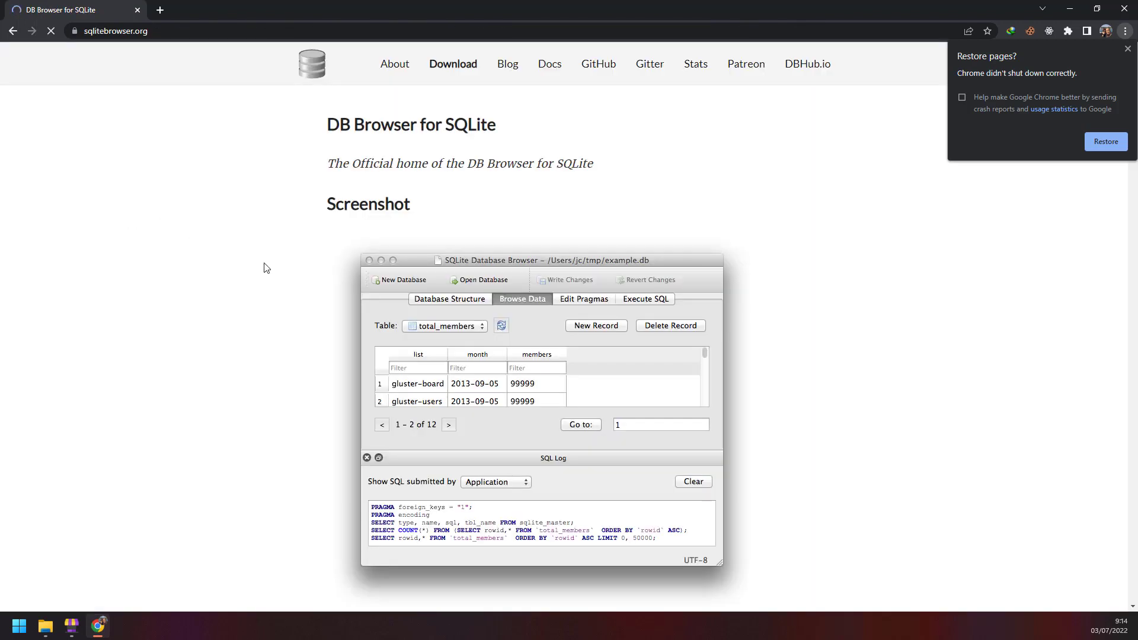
{"action": "left_click", "coordinate": [456, 70]}
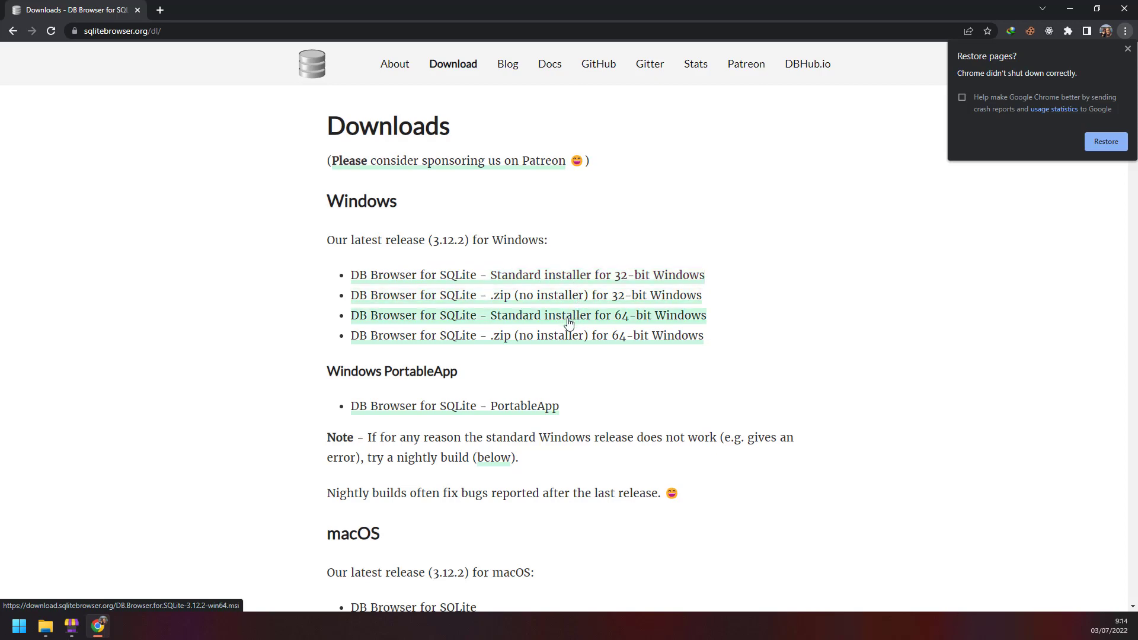
{"action": "left_click", "coordinate": [525, 278]}
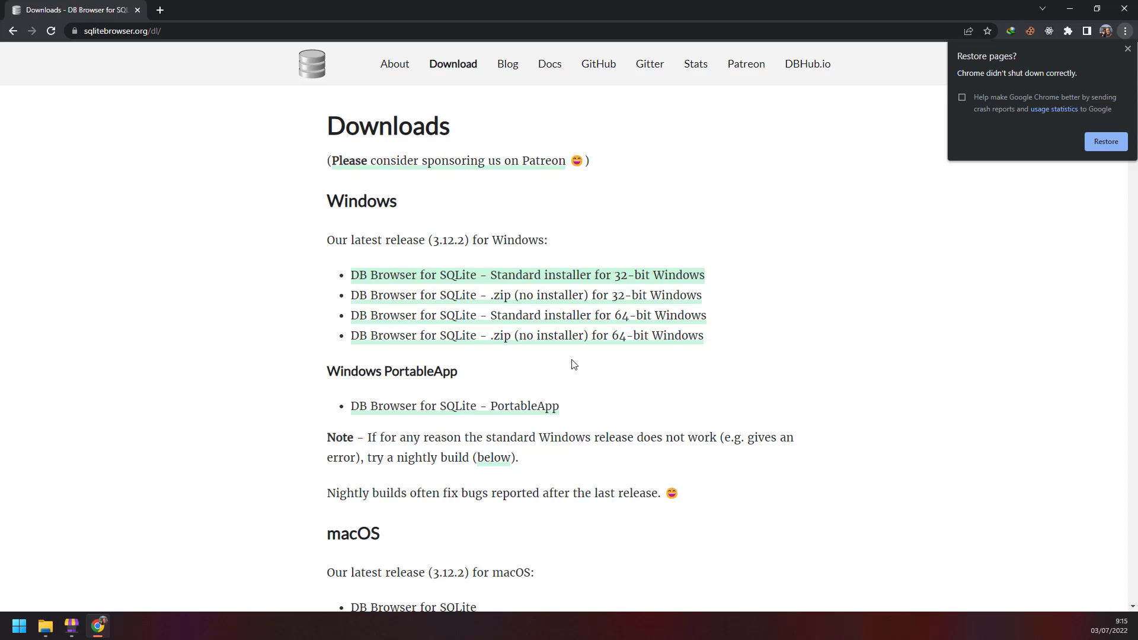
Run DB.Browser.for.SQLite-3.12.2-win32.msi from the Downloads folder and accept the license agreement.
{"action": "left_click", "coordinate": [45, 626]}
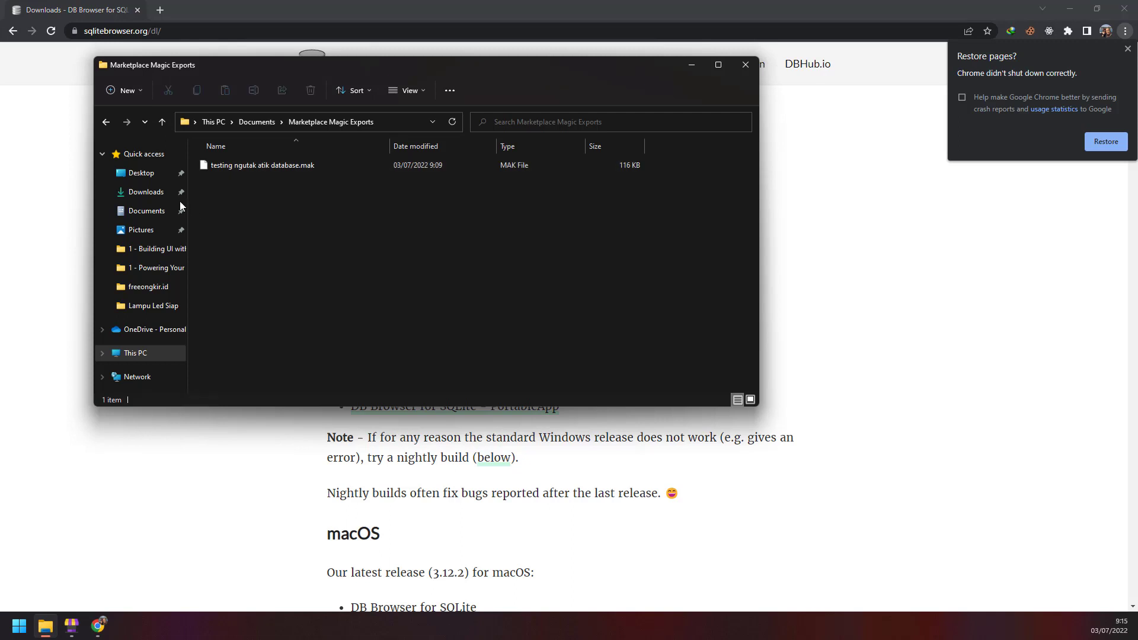
{"action": "left_click", "coordinate": [146, 192]}
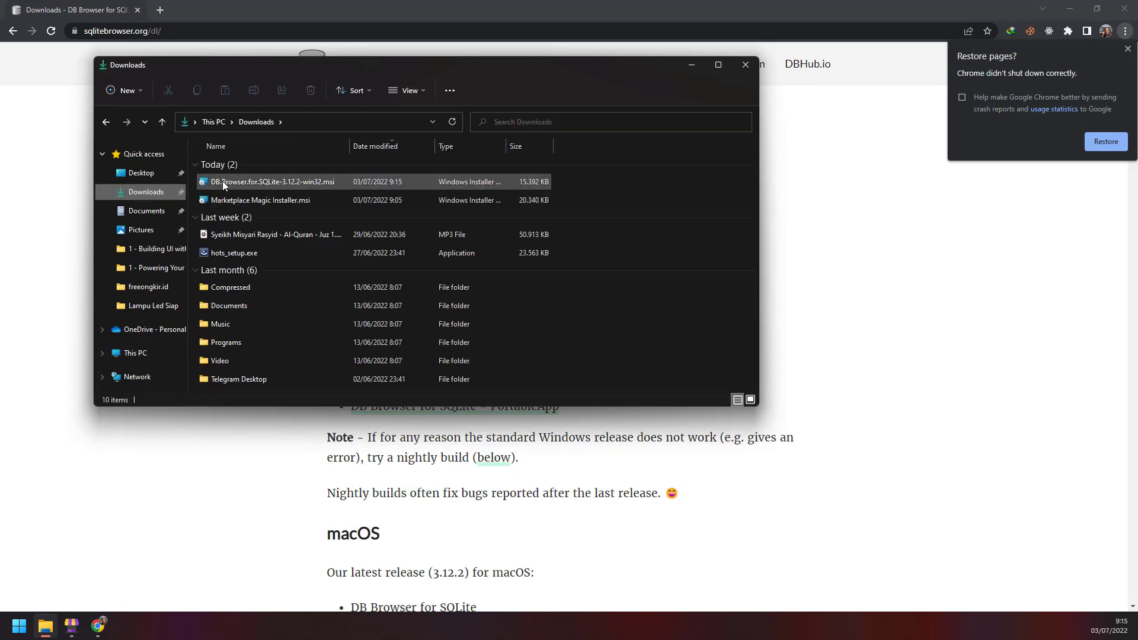
{"action": "double_click", "coordinate": [266, 183]}
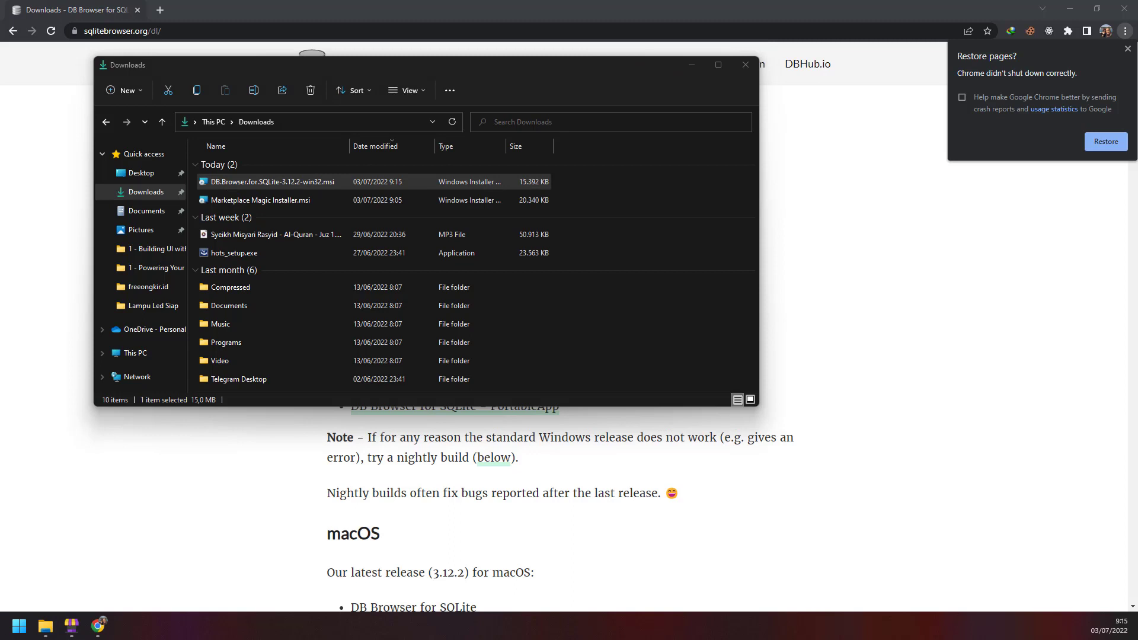
{"action": "left_click", "coordinate": [744, 391]}
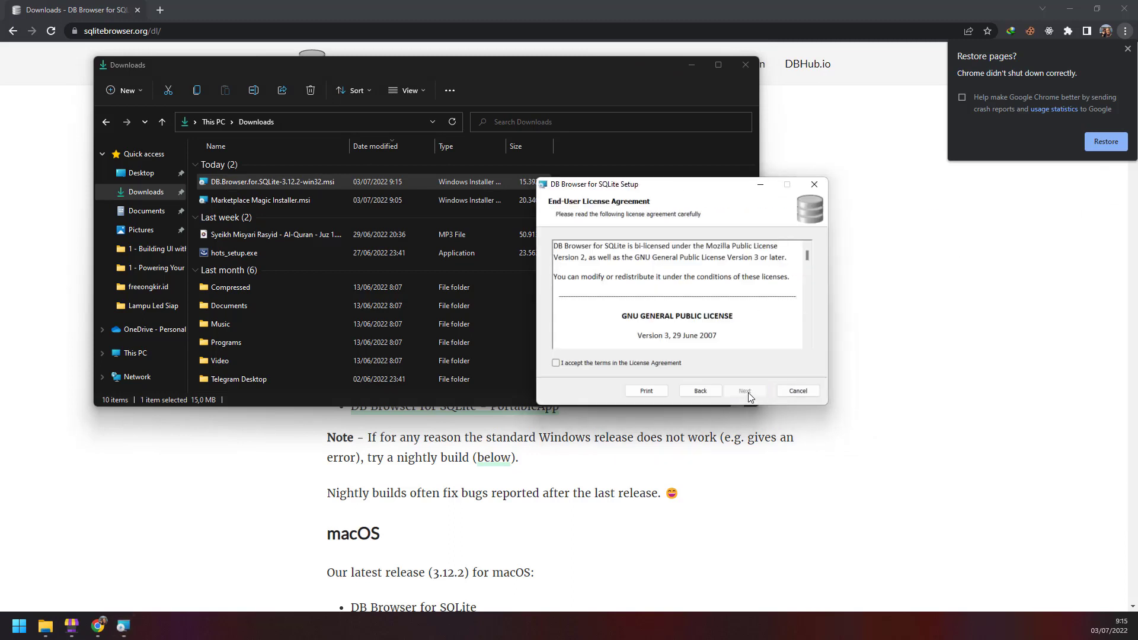
{"action": "left_click", "coordinate": [665, 362]}
{"action": "left_click", "coordinate": [735, 394]}
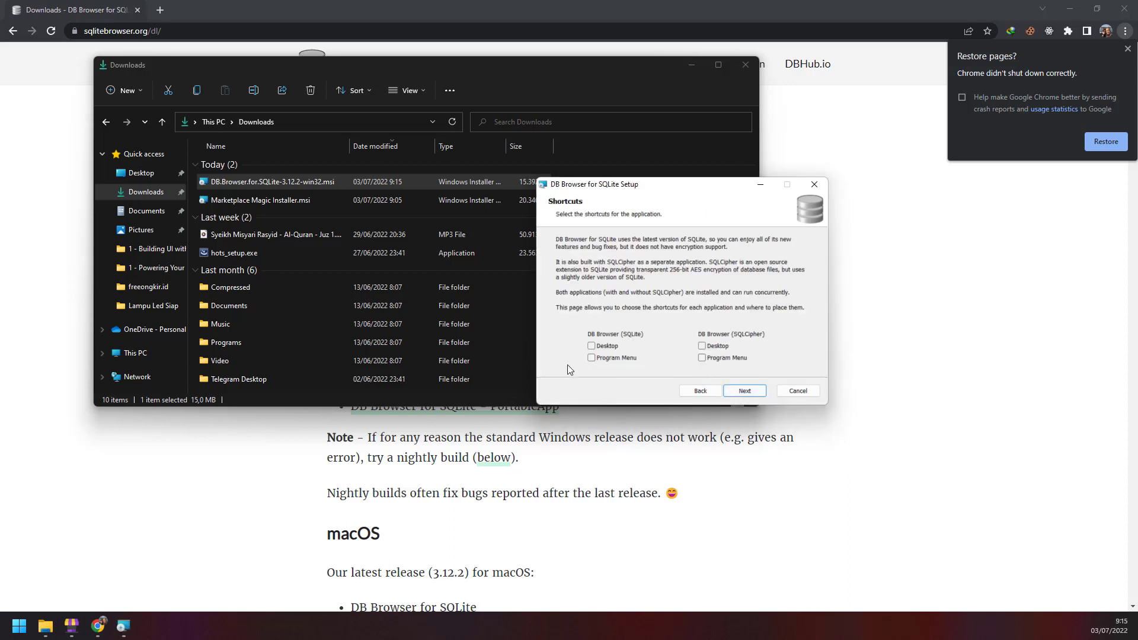
Choose a shortcut for DB Browser (SQLite) and complete the installation with the remaining setup options at their defaults.
{"action": "left_click", "coordinate": [607, 349]}
{"action": "left_click", "coordinate": [744, 390]}
{"action": "left_click", "coordinate": [751, 391]}
{"action": "left_click", "coordinate": [751, 392]}
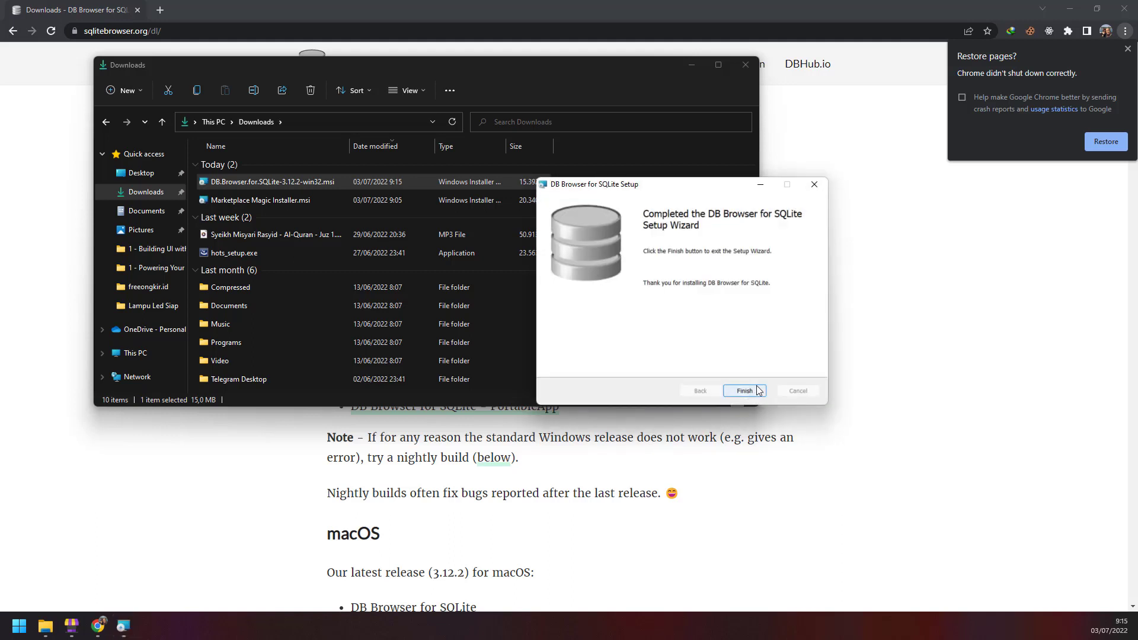
{"action": "left_click", "coordinate": [752, 393]}
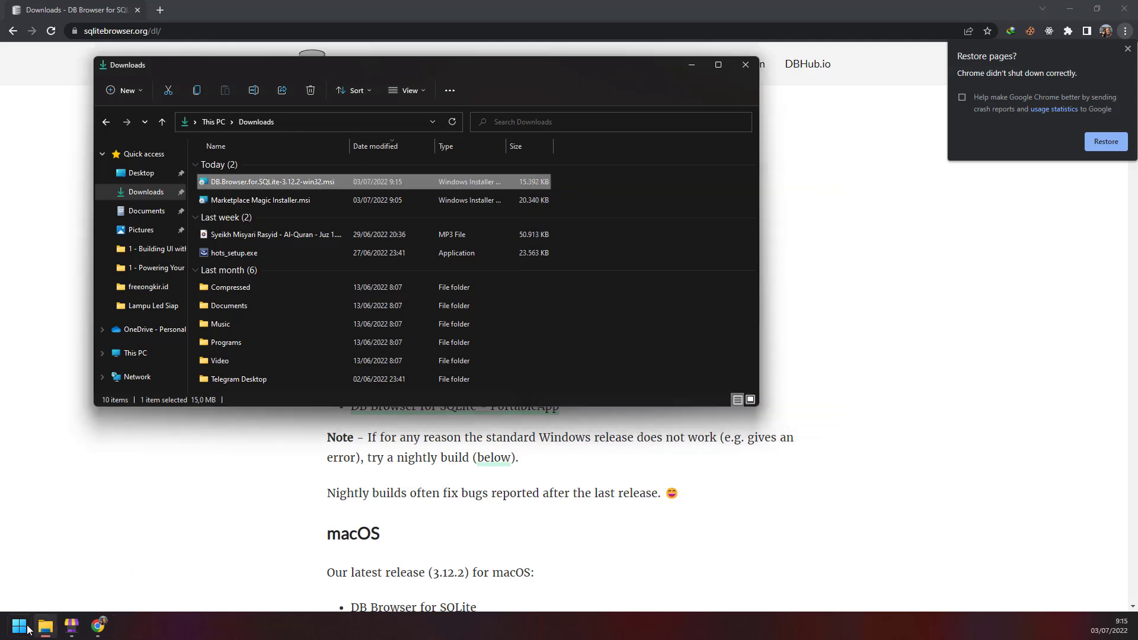
Search the installed programs for "sqli" and launch DB Browser (SQLite).
{"action": "left_click", "coordinate": [20, 628]}
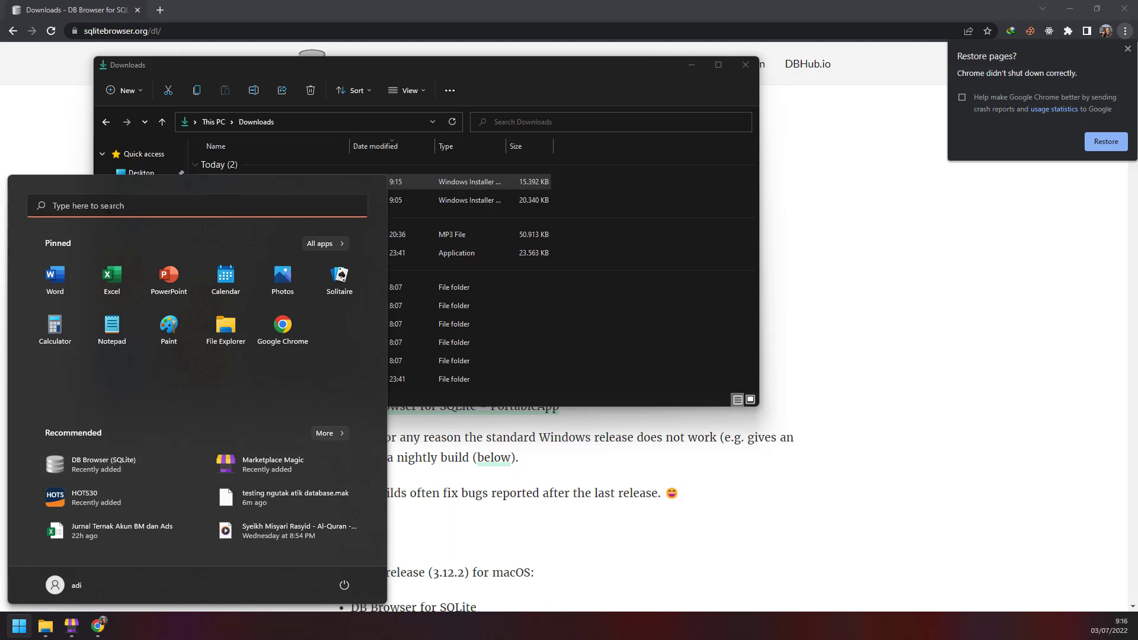
{"action": "left_click", "coordinate": [109, 208]}
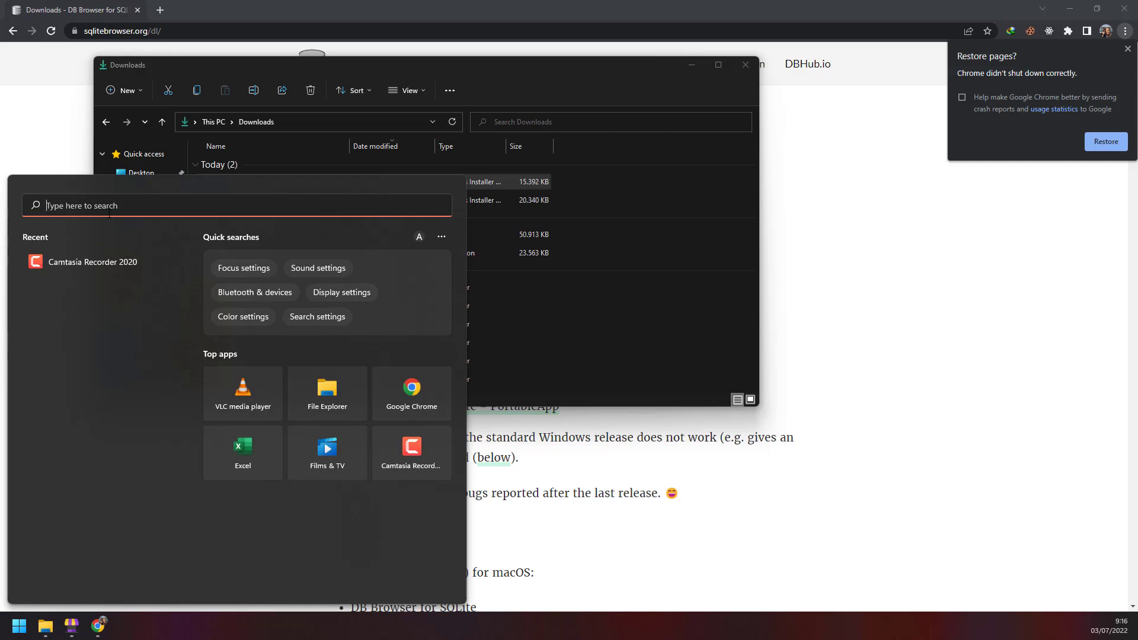
{"action": "type", "text": "sqli"}
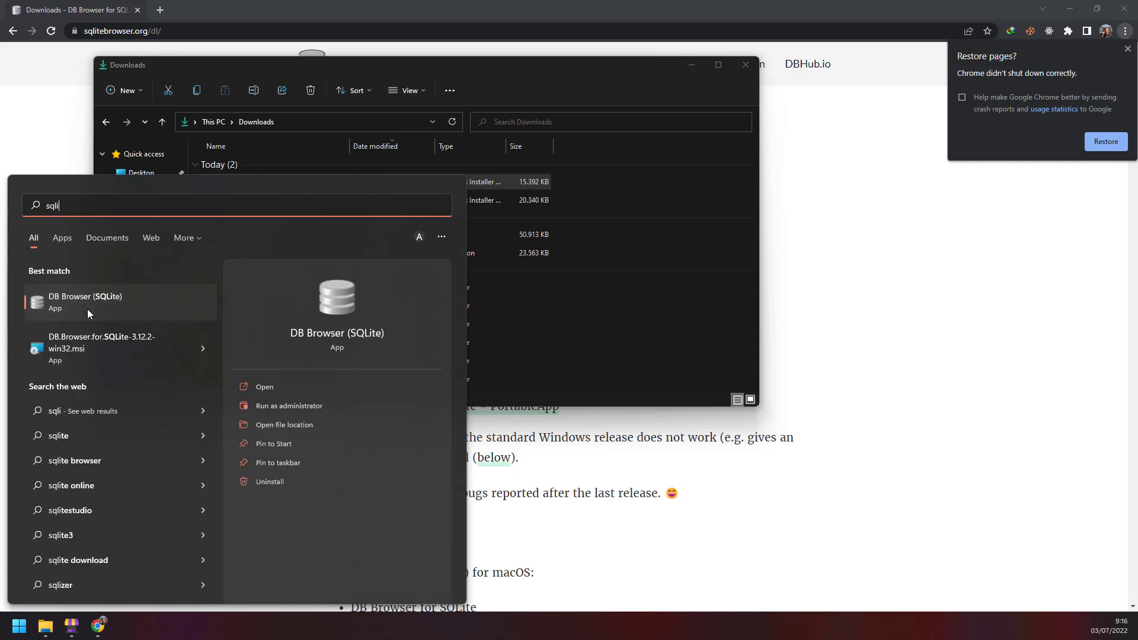
{"action": "left_click", "coordinate": [73, 303]}
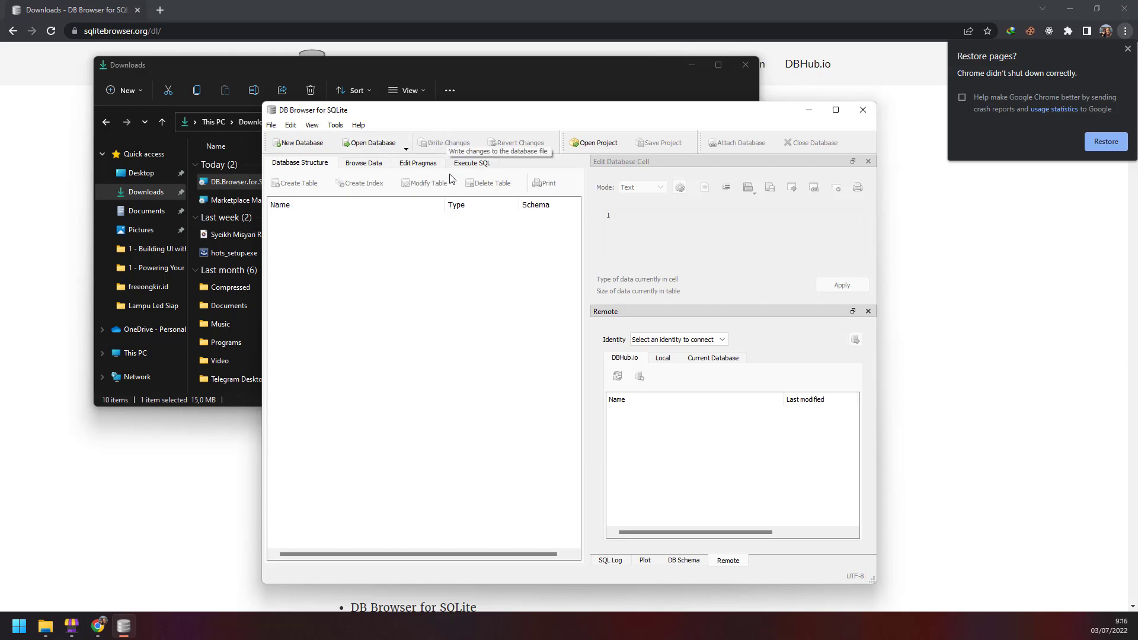
Switch to File Explorer, go to %appdata% and open the Marketplace Magic Max folder.
{"action": "left_click", "coordinate": [71, 626]}
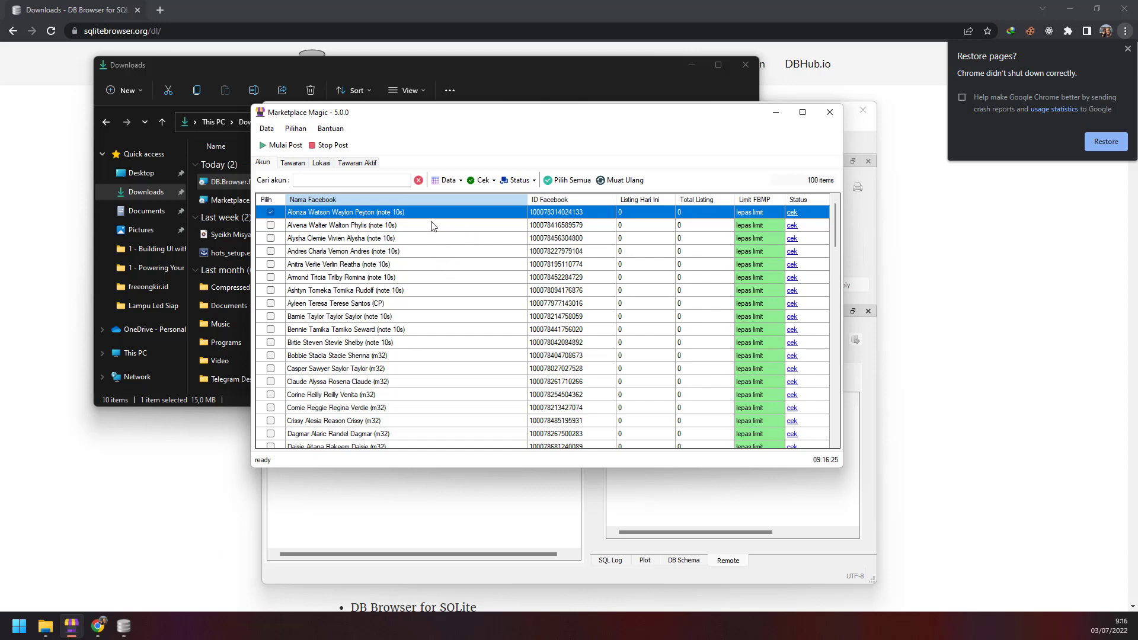
{"action": "left_click", "coordinate": [46, 626]}
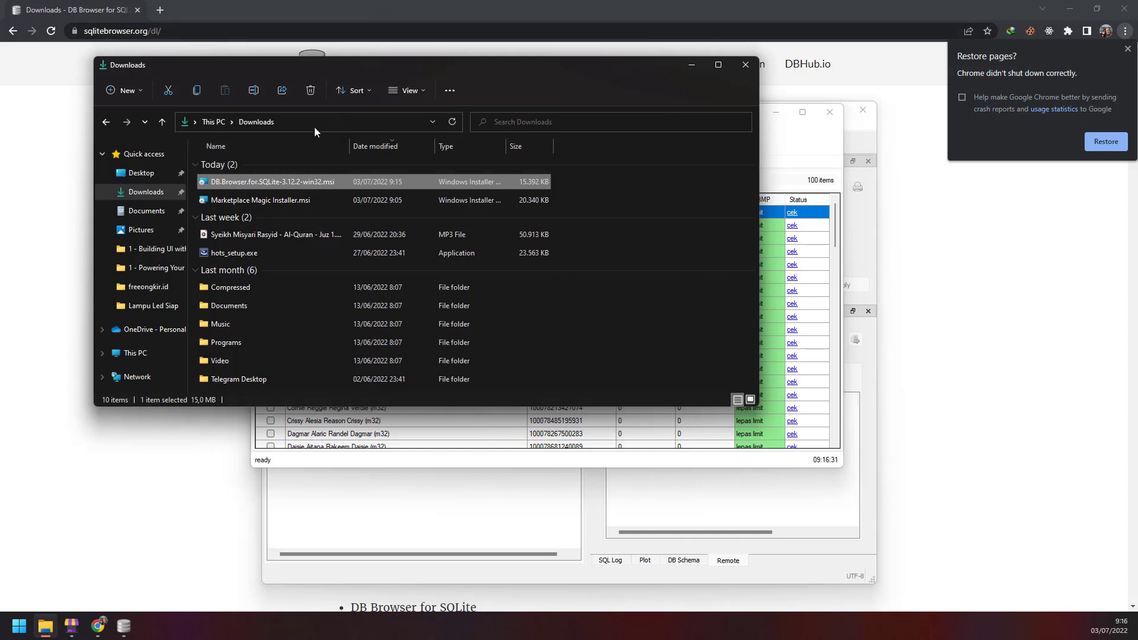
{"action": "left_click", "coordinate": [349, 126]}
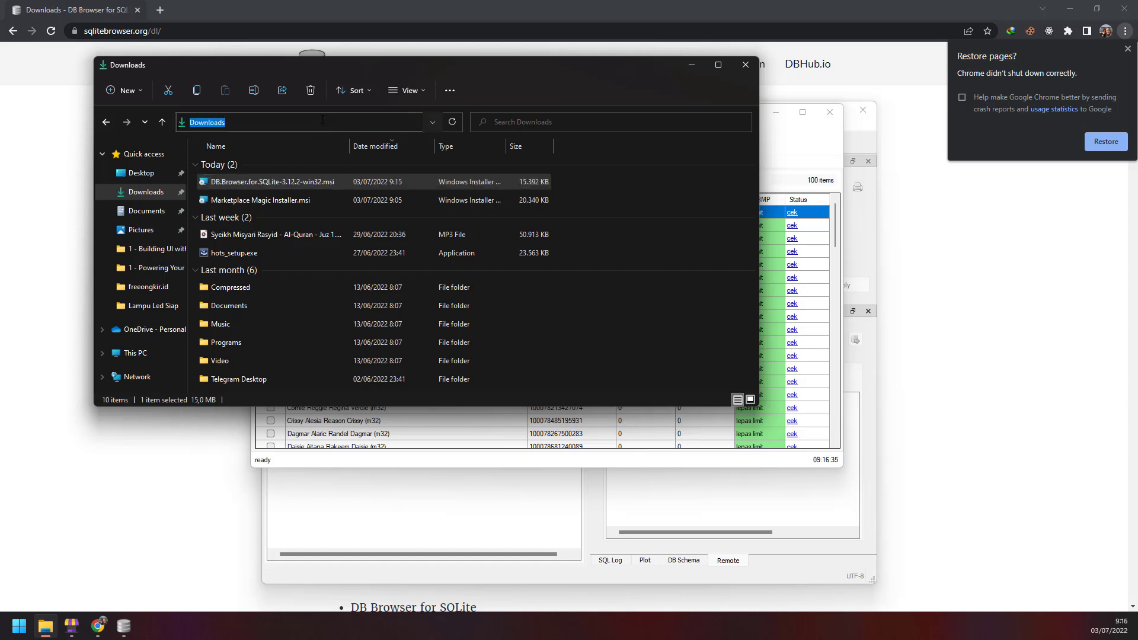
{"action": "type", "text": "%appdata%"}
{"action": "key", "text": "Return"}
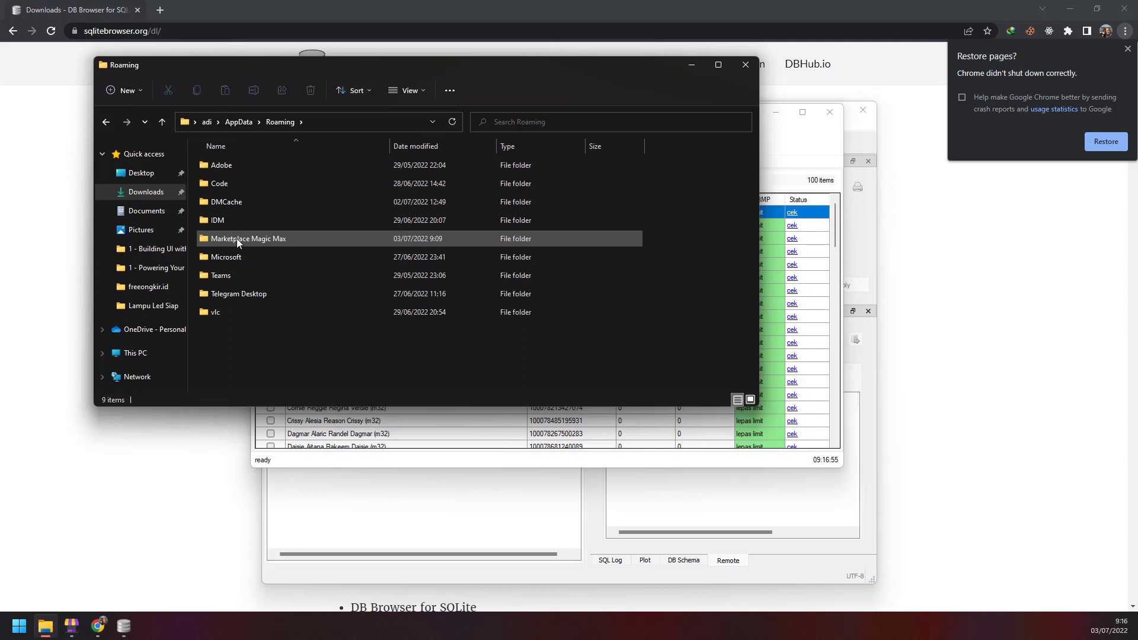
{"action": "double_click", "coordinate": [236, 238]}
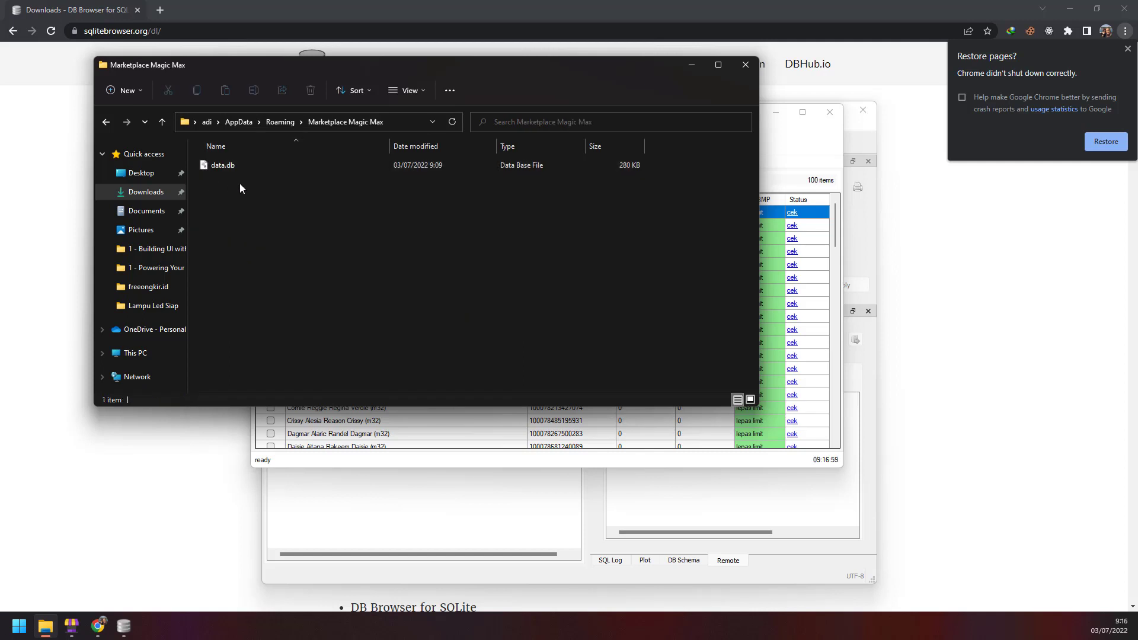
Open data.db from the Marketplace Magic Max folder in DB Browser for SQLite and maximize the program window.
{"action": "left_click", "coordinate": [383, 498]}
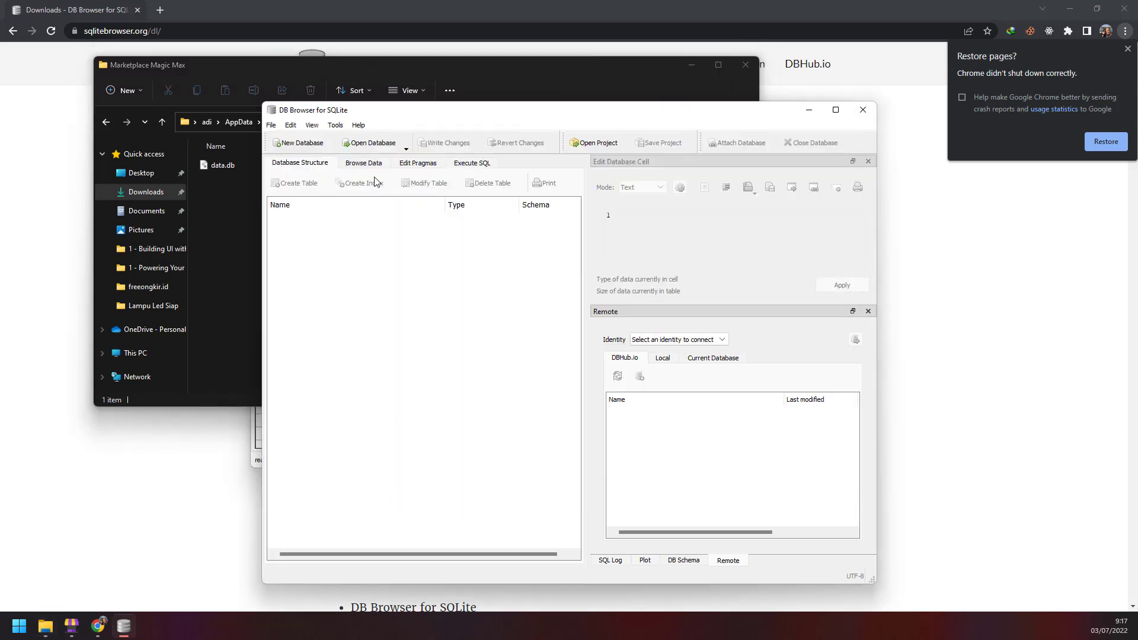
{"action": "left_click", "coordinate": [272, 126]}
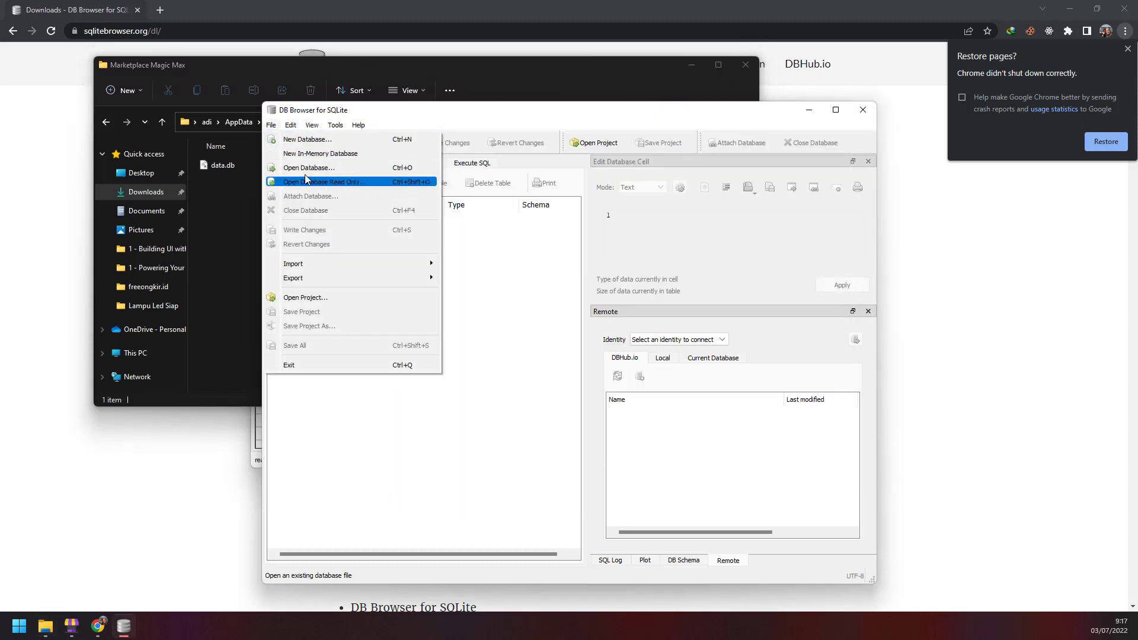
{"action": "left_click", "coordinate": [493, 271]}
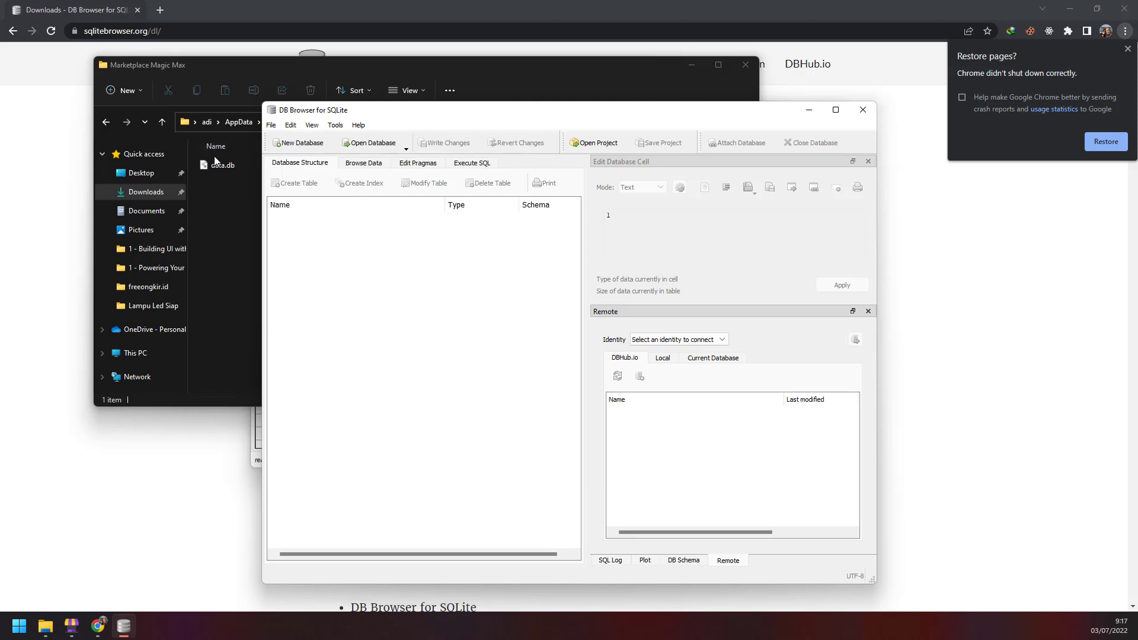
{"action": "left_click_drag", "start_coordinate": [218, 165], "coordinate": [411, 318]}
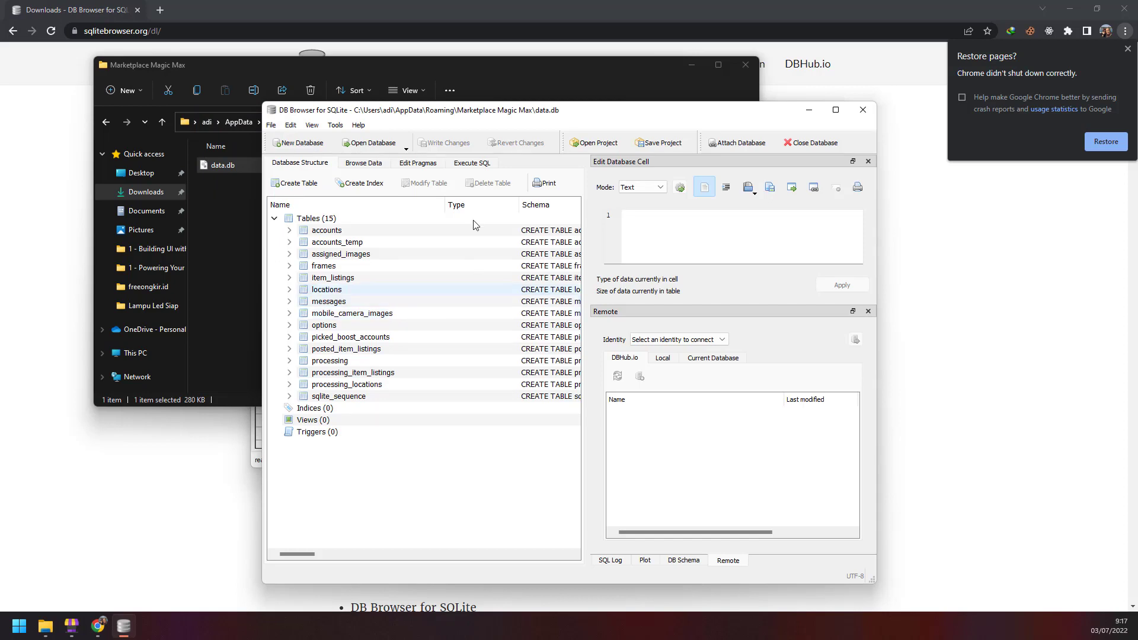
{"action": "left_click", "coordinate": [835, 110]}
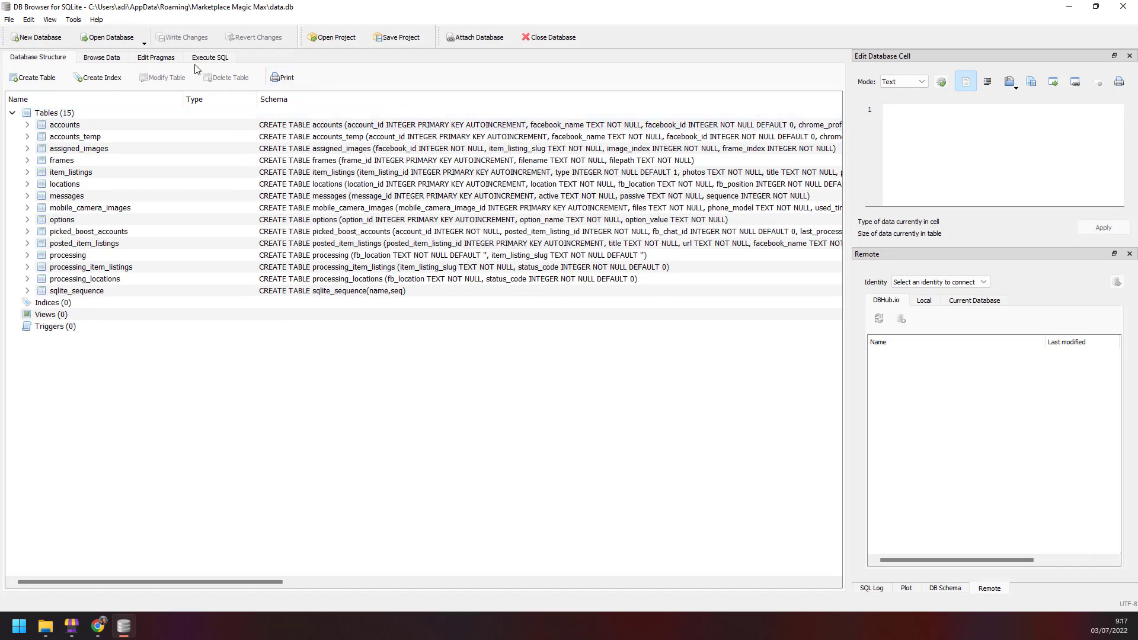
Browse the data of the accounts table.
{"action": "left_click", "coordinate": [102, 59]}
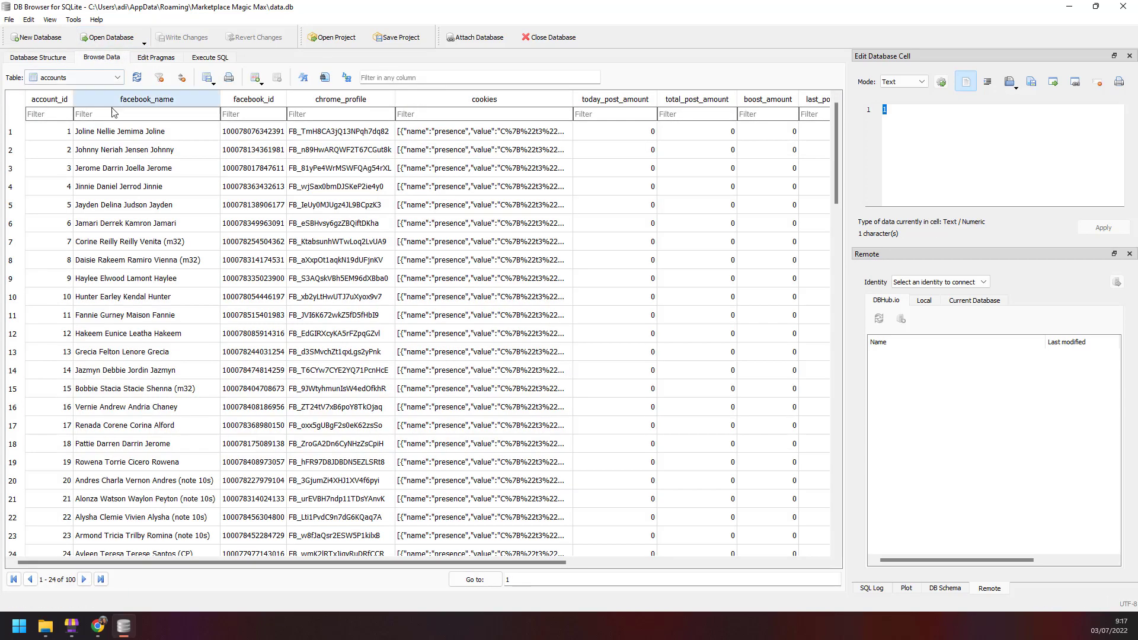
{"action": "left_click", "coordinate": [89, 77]}
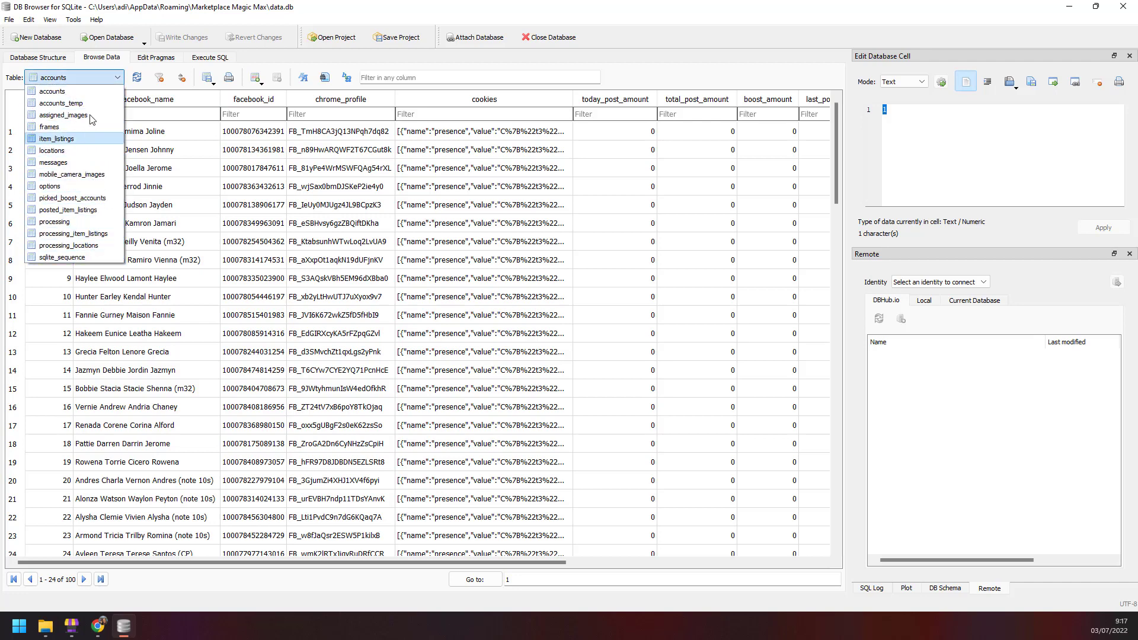
{"action": "left_click", "coordinate": [86, 91]}
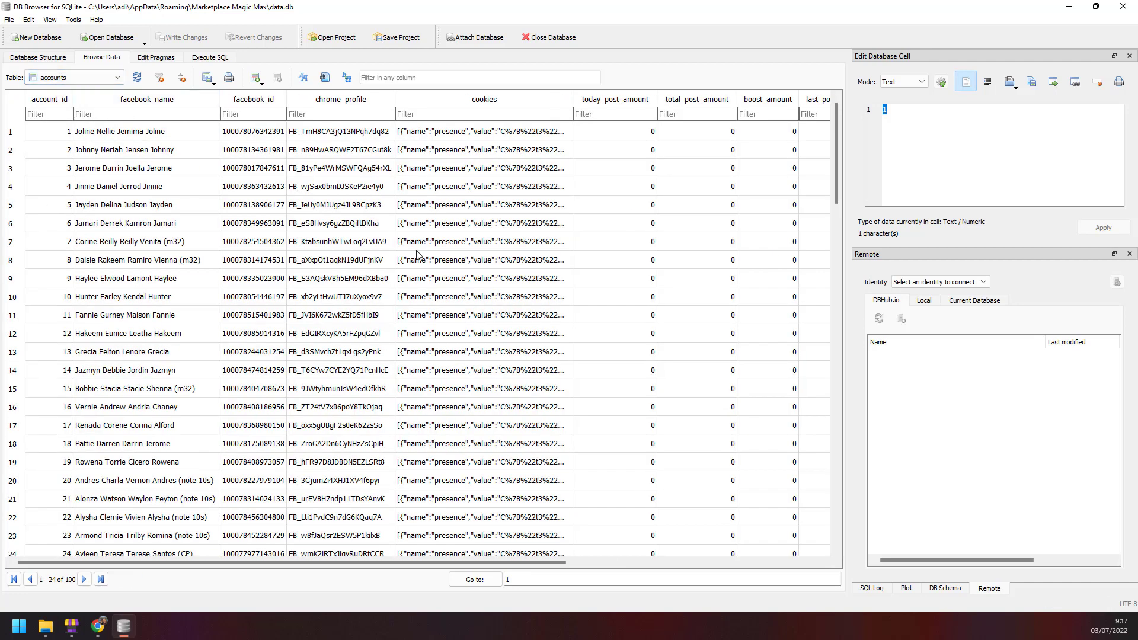
{"action": "left_click", "coordinate": [68, 78]}
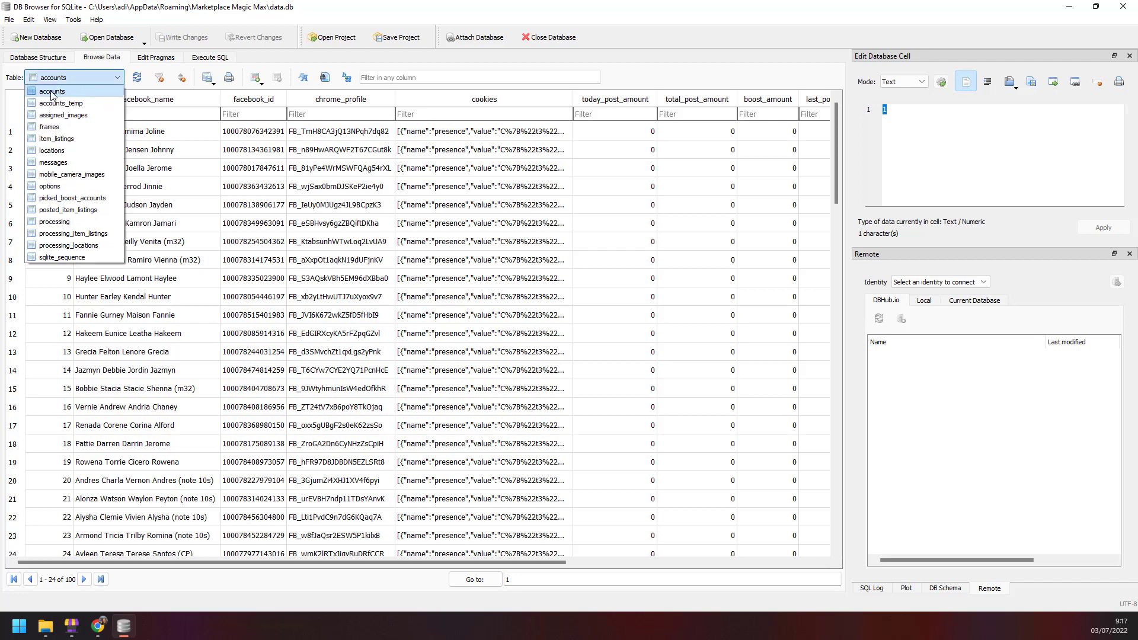
{"action": "left_click", "coordinate": [52, 94]}
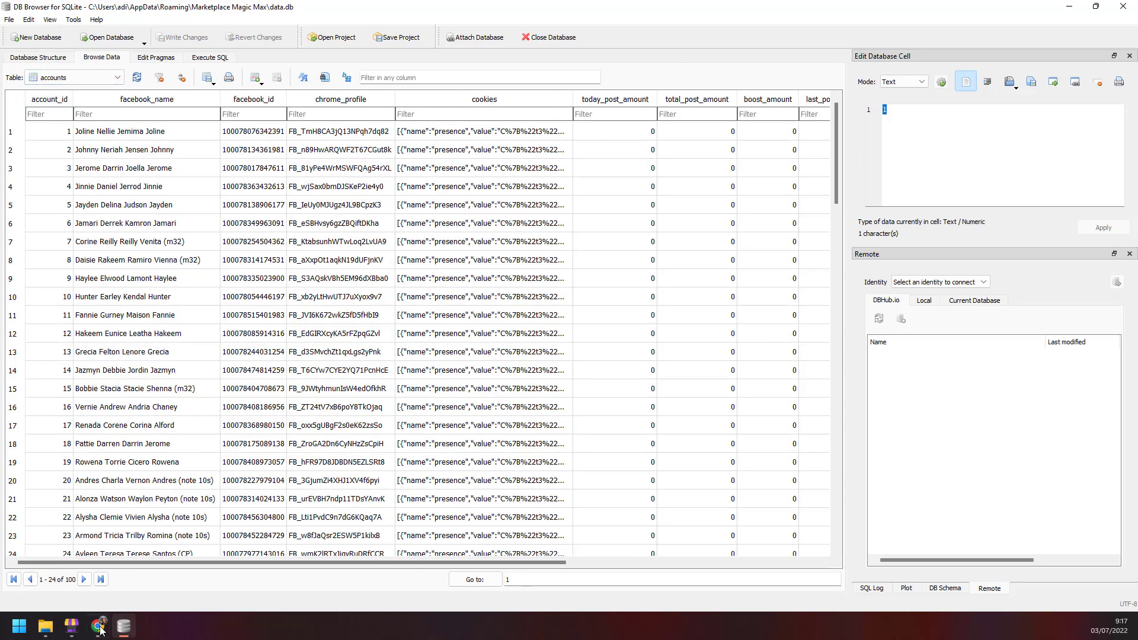
{"action": "left_click", "coordinate": [71, 626]}
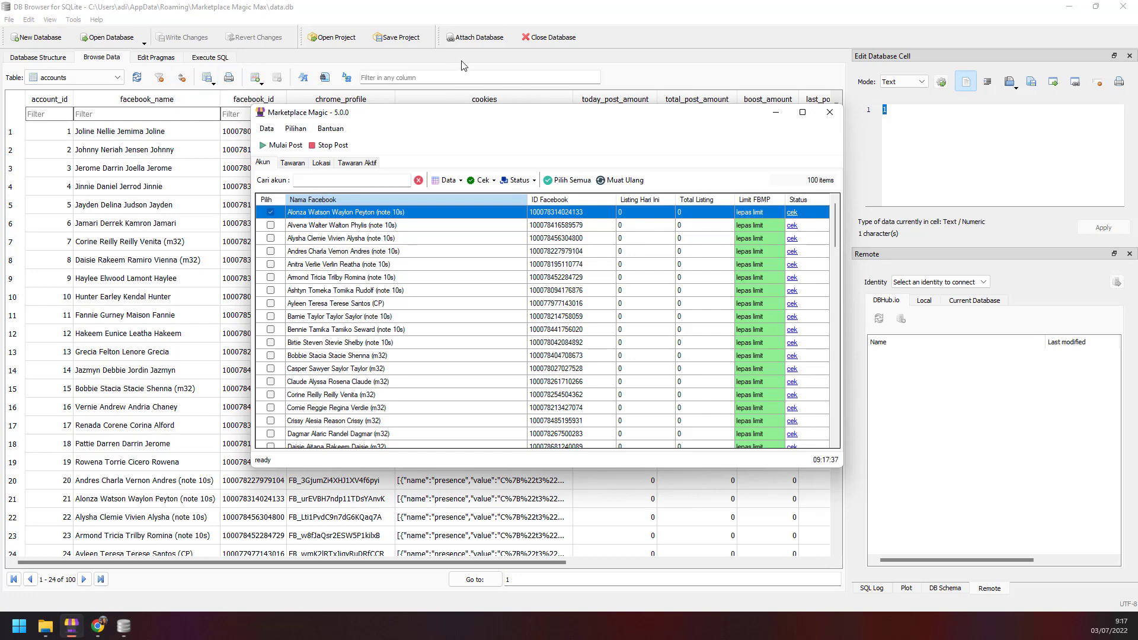
{"action": "left_click", "coordinate": [402, 83]}
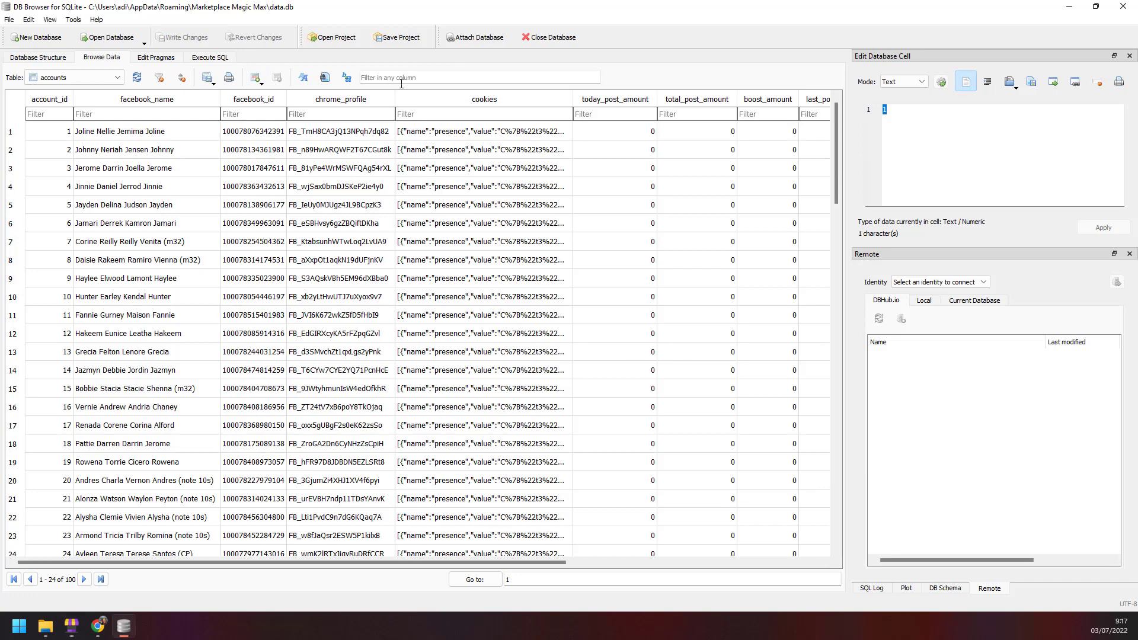
{"action": "left_click", "coordinate": [159, 102]}
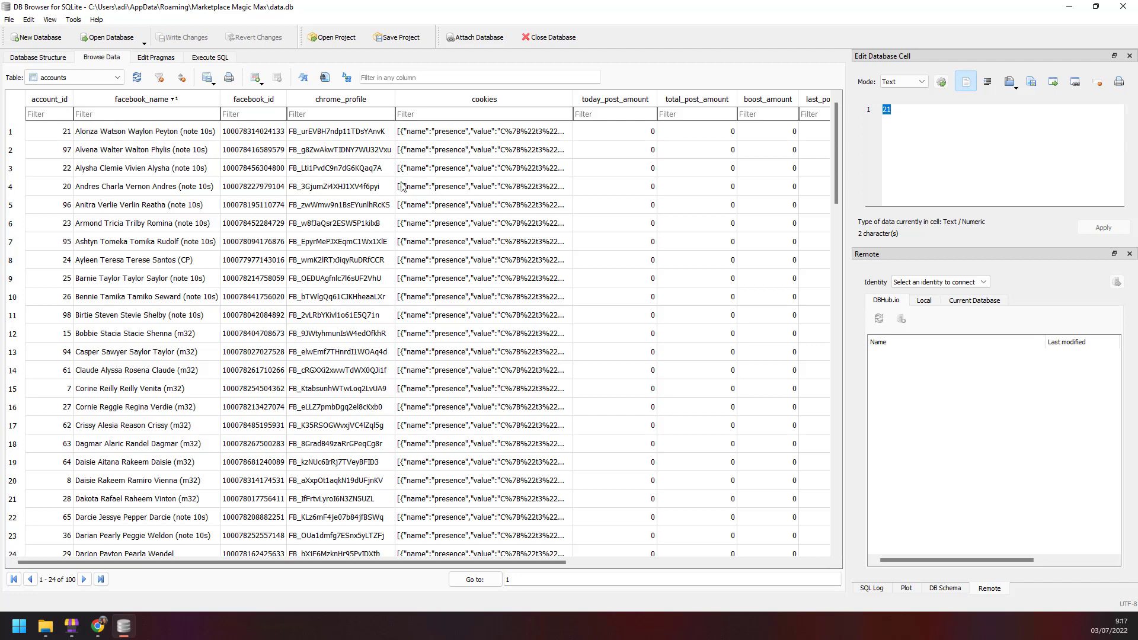
Set the status_code of the first row in the accounts table to 1.
{"action": "left_click_drag", "start_coordinate": [505, 560], "coordinate": [811, 532]}
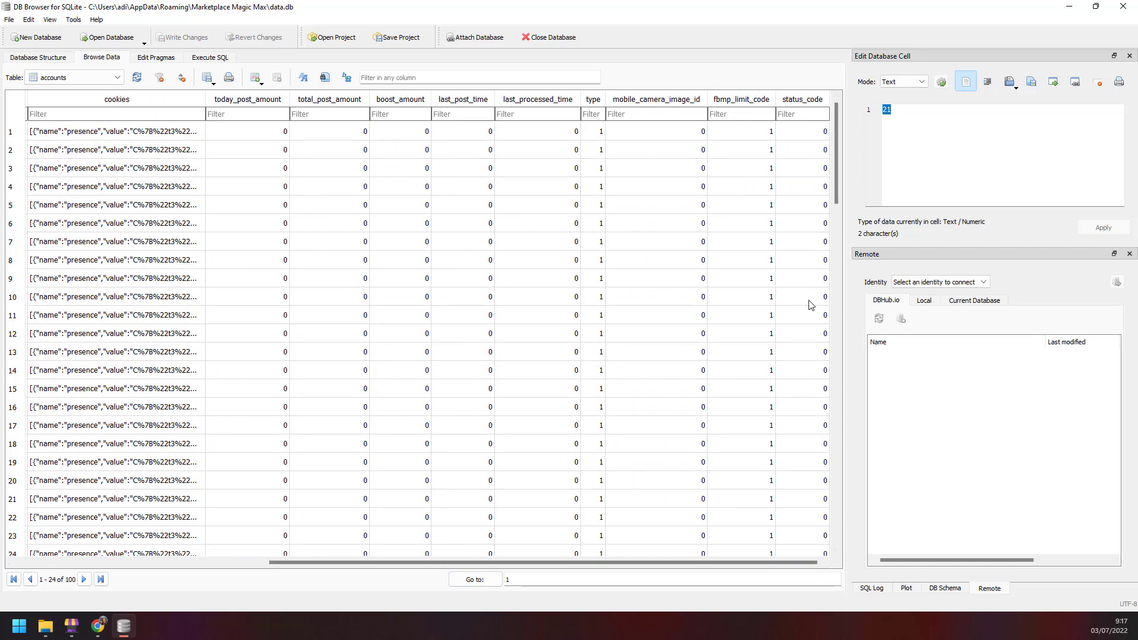
{"action": "left_click", "coordinate": [795, 132]}
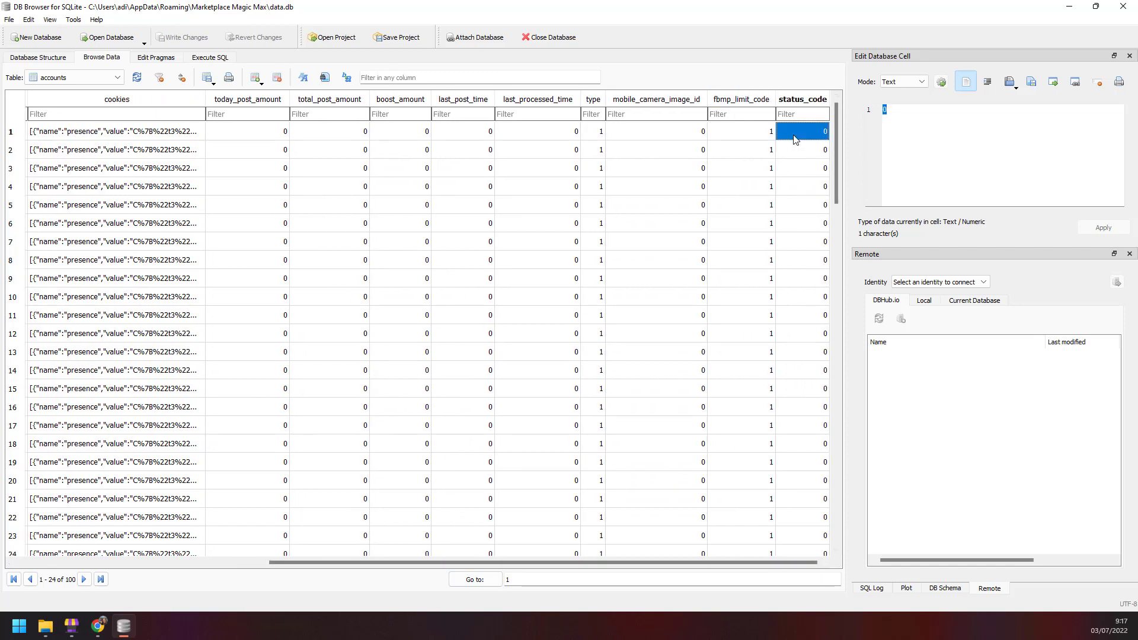
{"action": "type", "text": "1"}
{"action": "key", "text": "Return"}
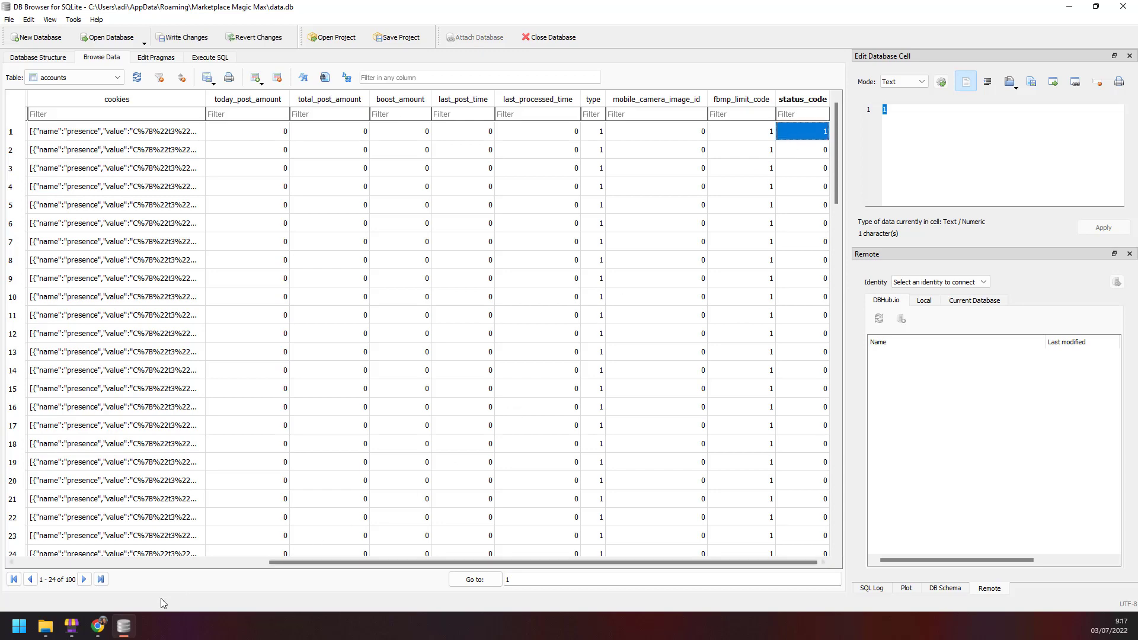
{"action": "left_click", "coordinate": [72, 627]}
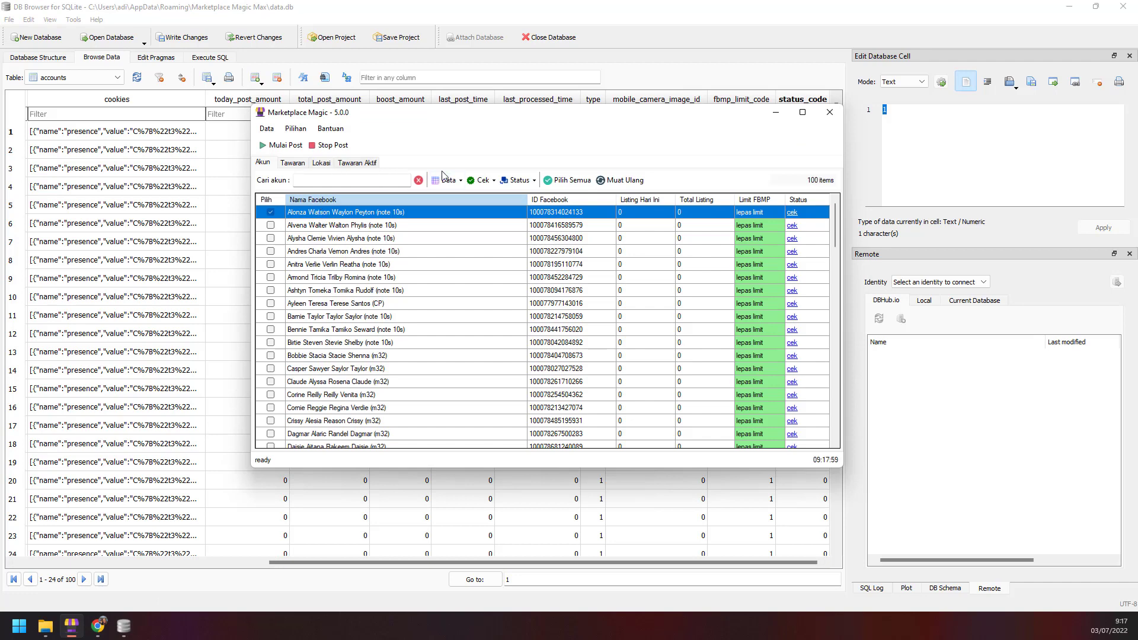
{"action": "left_click", "coordinate": [608, 180]}
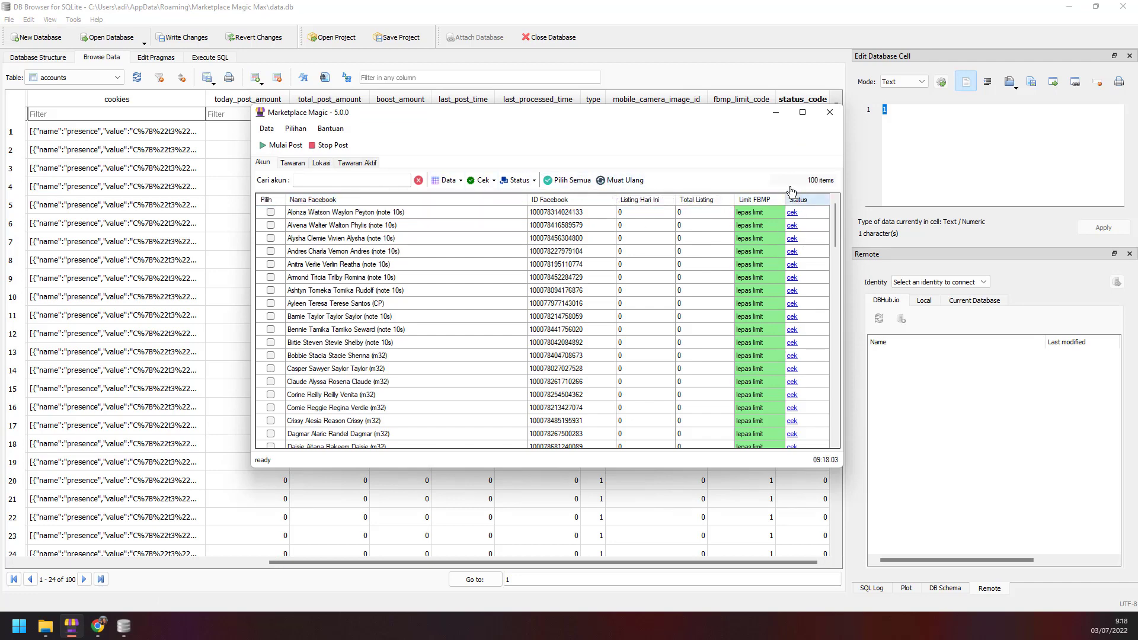
{"action": "left_click", "coordinate": [726, 19]}
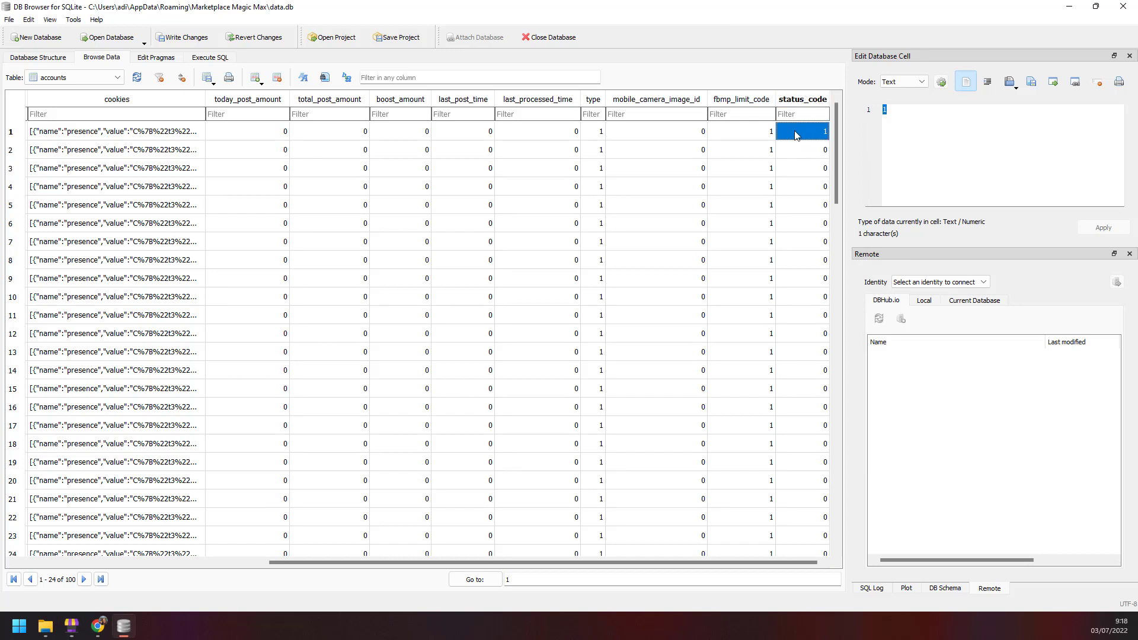
Write the pending changes to the database and reload the account list in Marketplace Magic.
{"action": "left_click", "coordinate": [191, 41]}
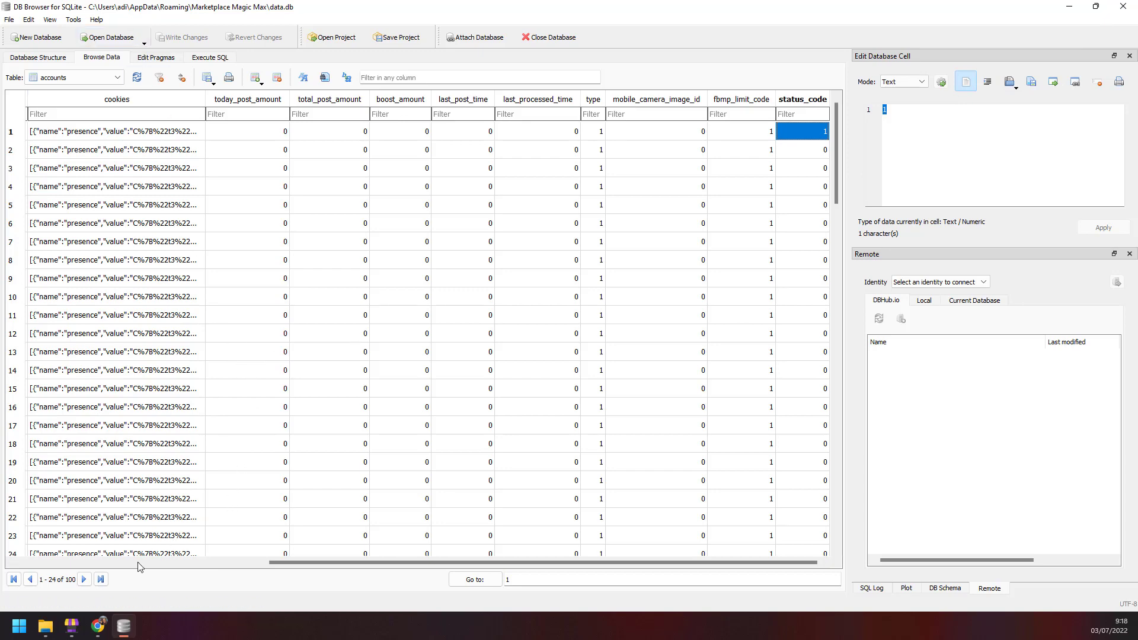
{"action": "left_click", "coordinate": [70, 627]}
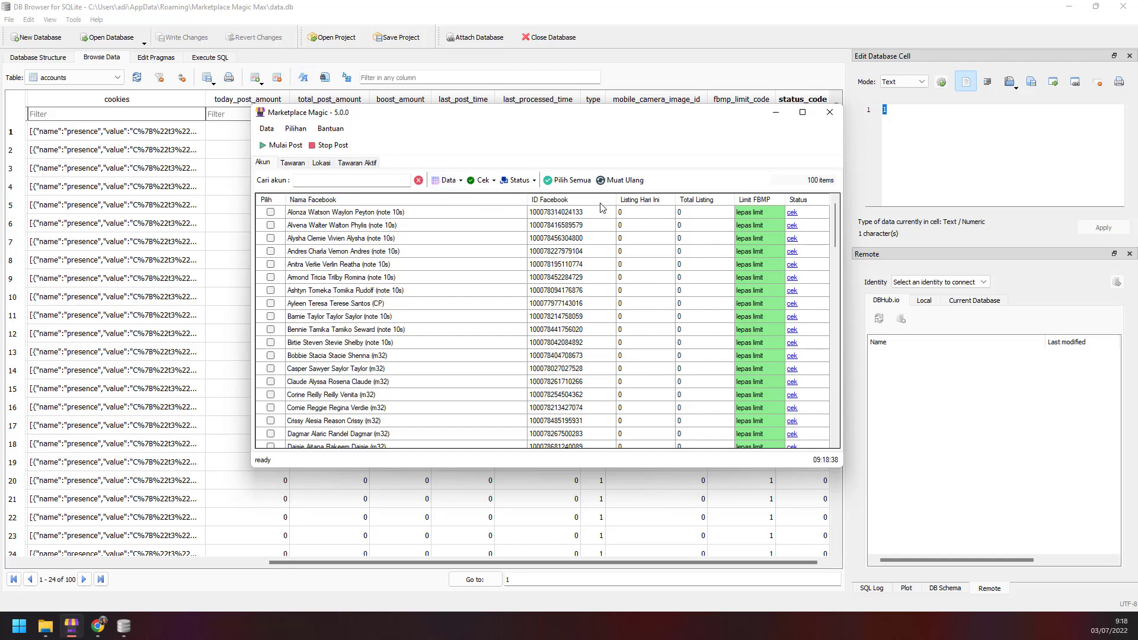
{"action": "left_click", "coordinate": [620, 181]}
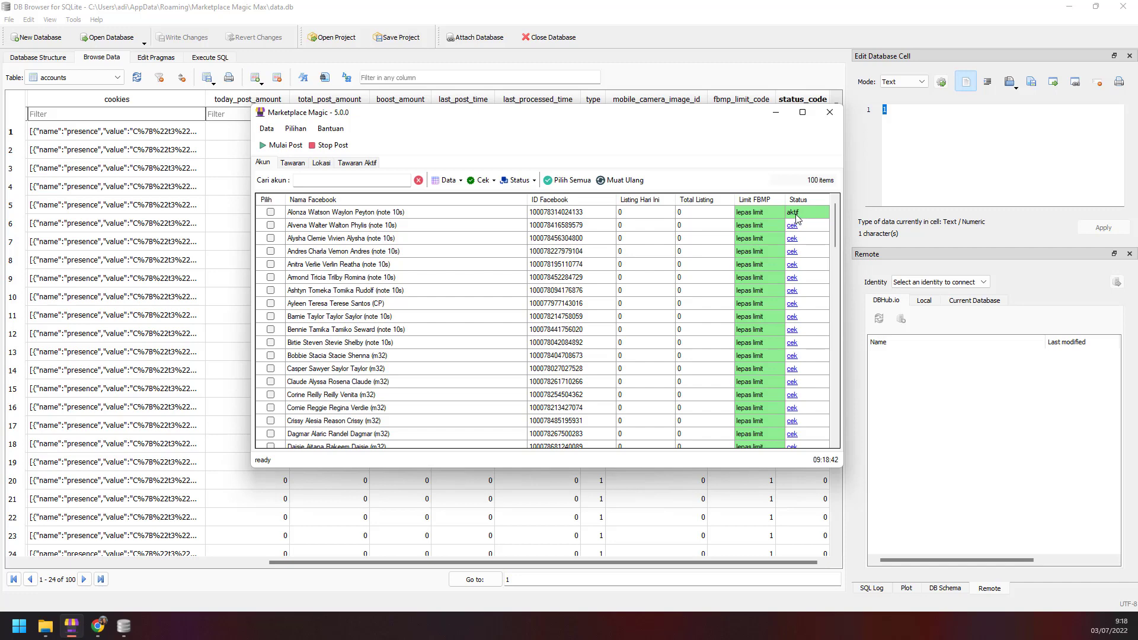
Set the first account's status_code to 2 in DB Browser for SQLite, write the change, and check its status in Marketplace Magic.
{"action": "left_click", "coordinate": [787, 63]}
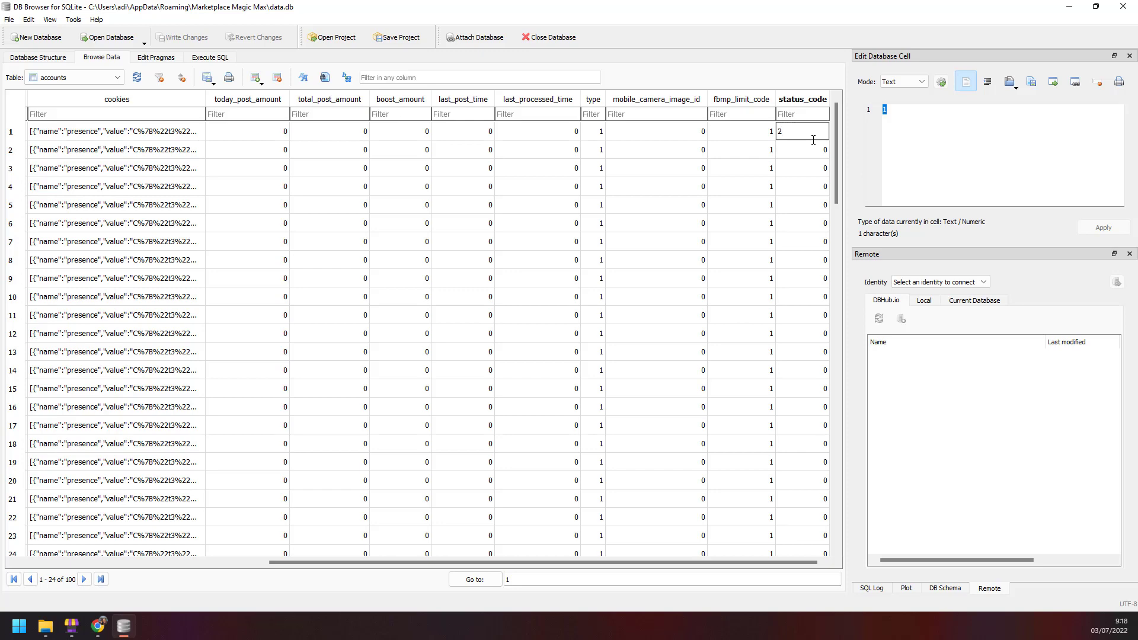
{"action": "key", "text": "Return"}
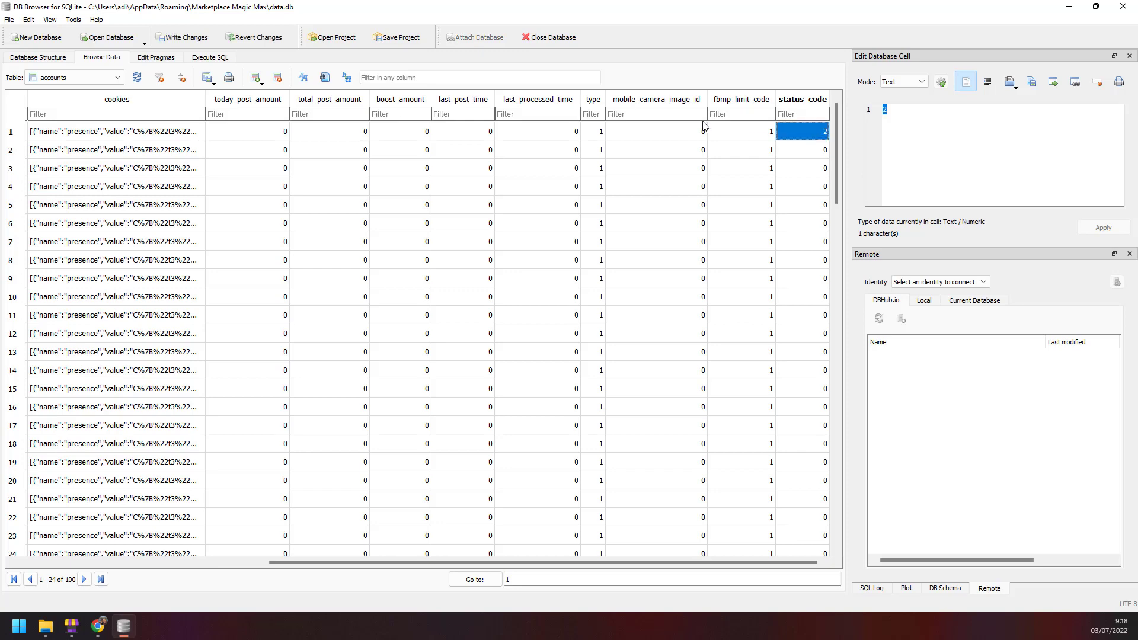
{"action": "left_click", "coordinate": [191, 39]}
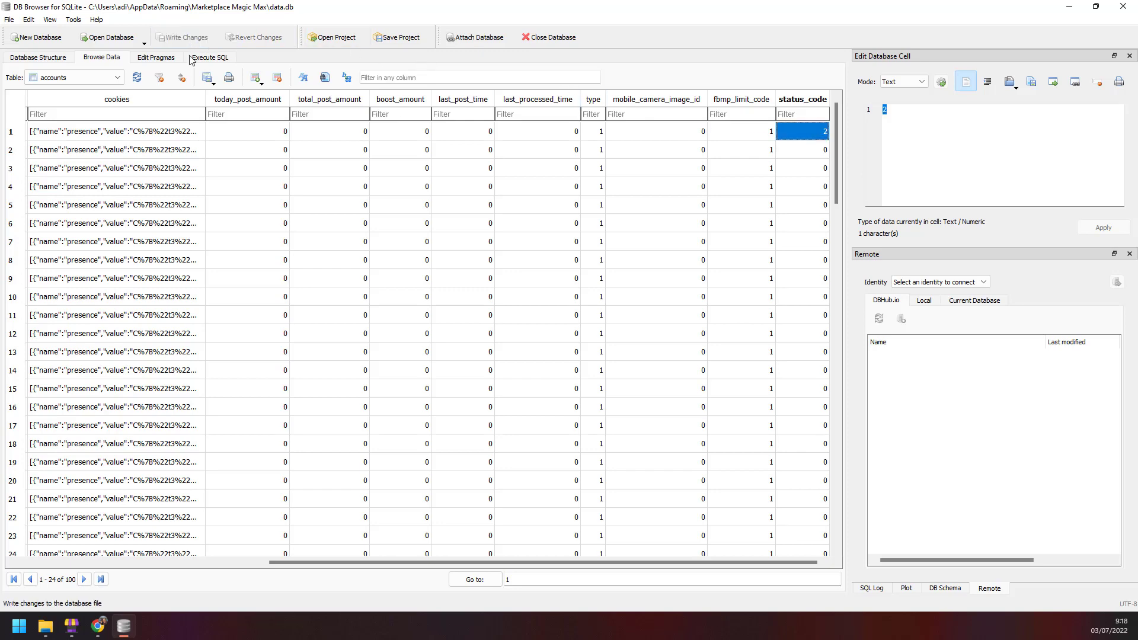
{"action": "left_click", "coordinate": [72, 627]}
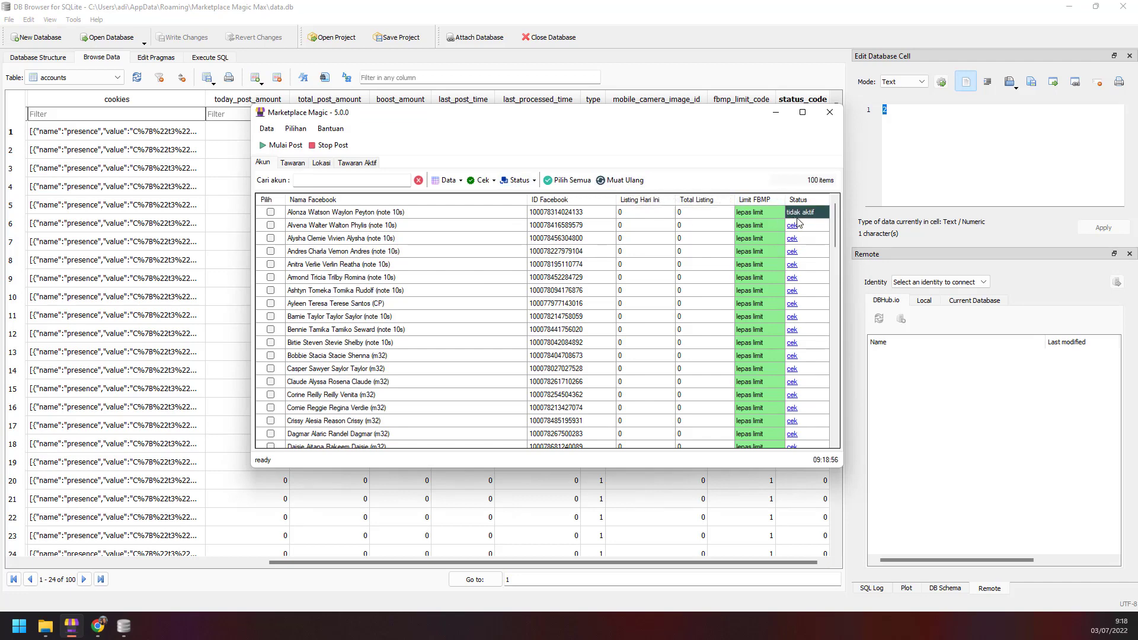
Return to DB Browser for SQLite and set the status_code of the first five rows in the accounts table to 1.
{"action": "left_click", "coordinate": [776, 113]}
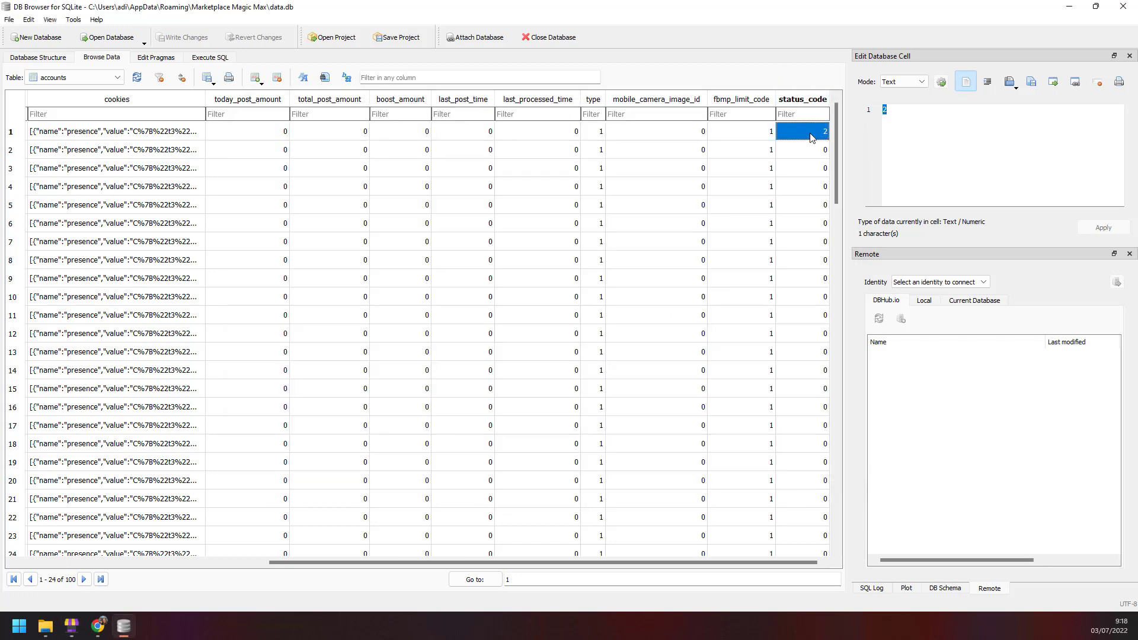
{"action": "type", "text": "1"}
{"action": "key", "text": "Return"}
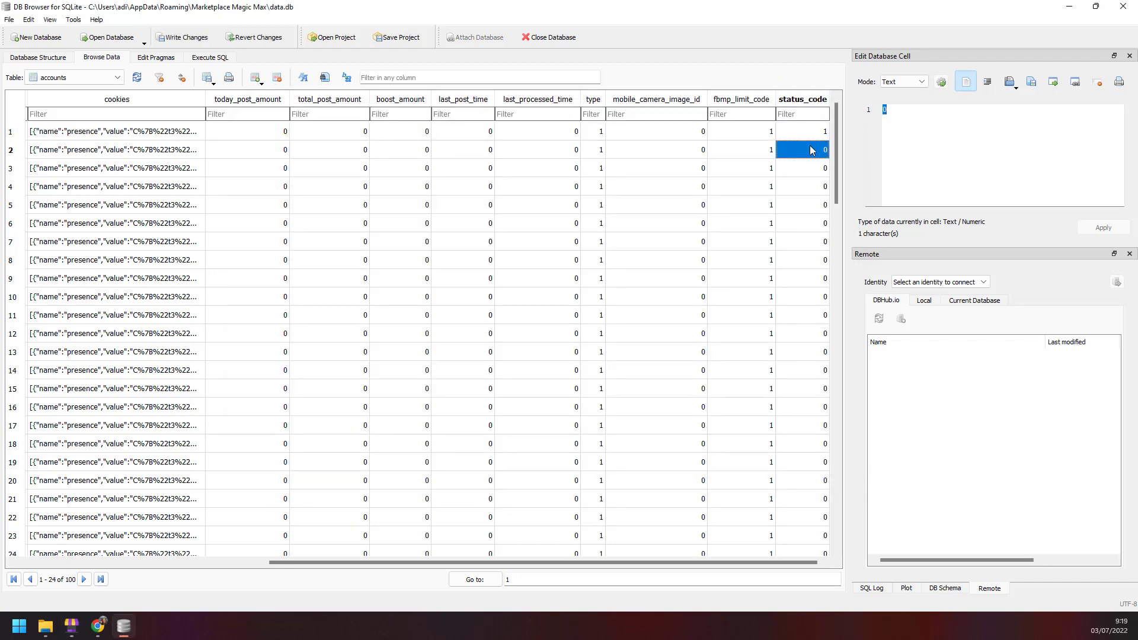
{"action": "type", "text": "1"}
{"action": "key", "text": "Return"}
{"action": "type", "text": "1"}
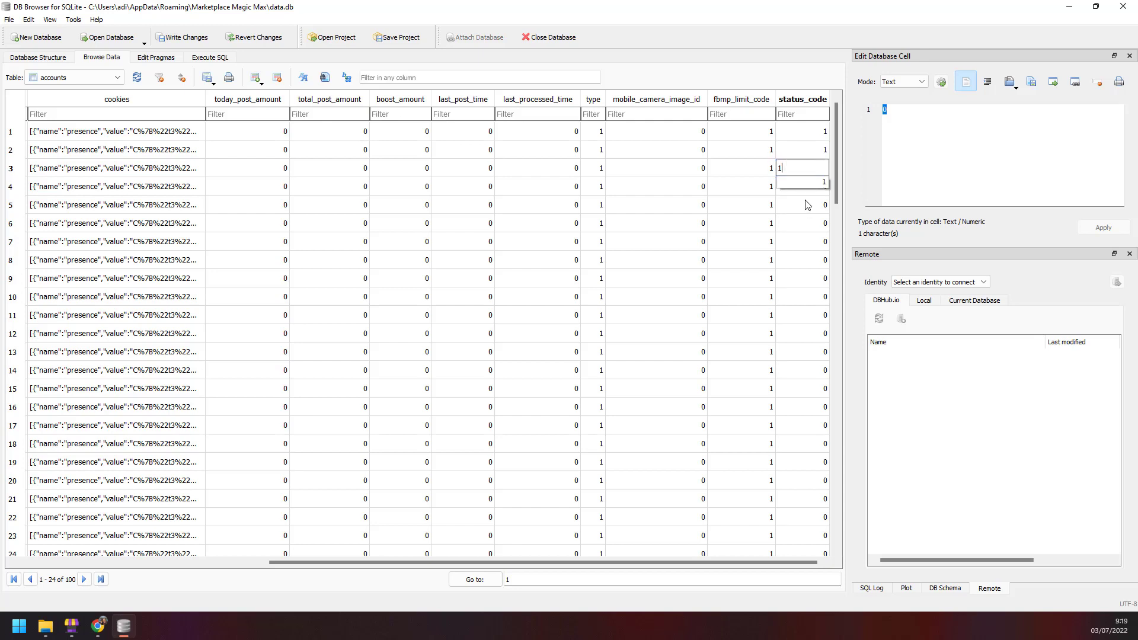
{"action": "key", "text": "Return"}
{"action": "type", "text": "1"}
{"action": "key", "text": "Return"}
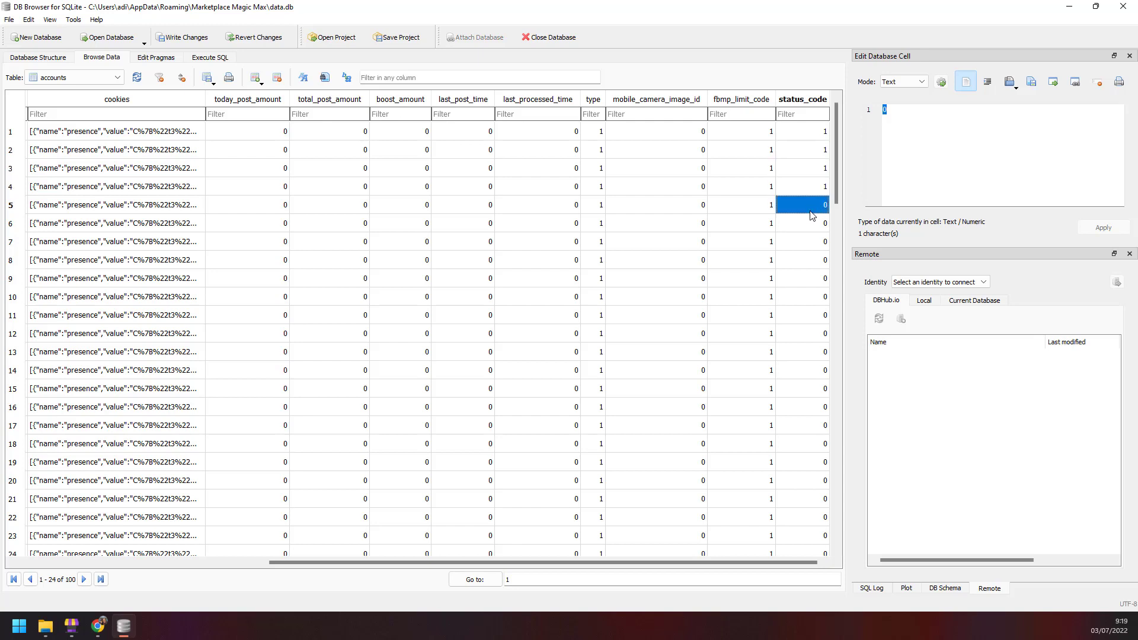
{"action": "type", "text": "1"}
{"action": "key", "text": "Return"}
{"action": "key", "text": "Return"}
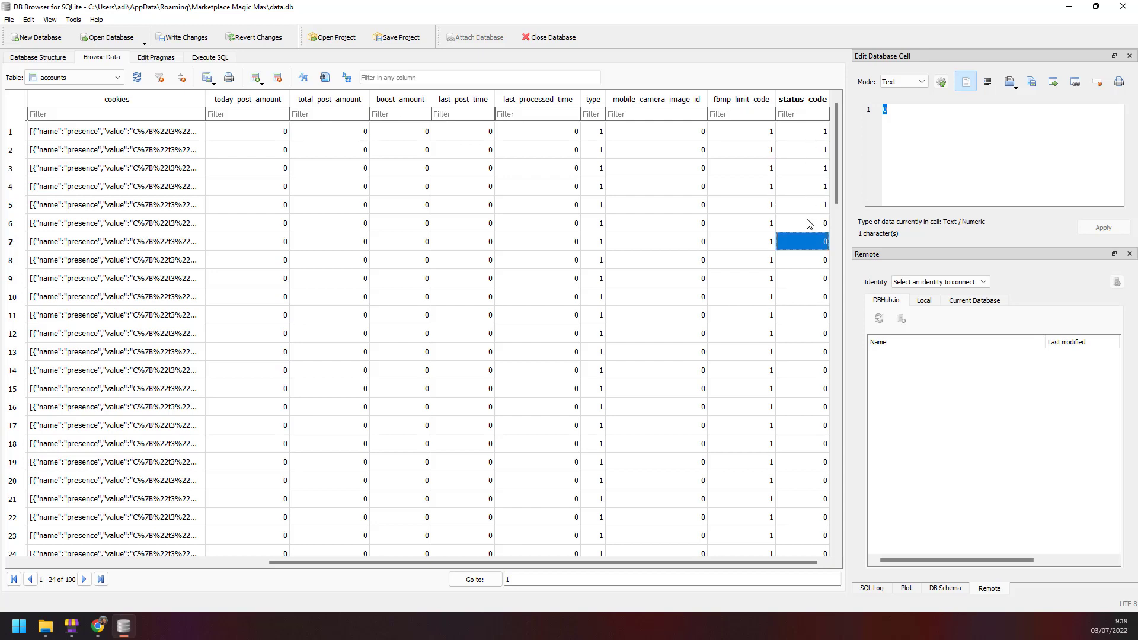
Write the pending changes to the database and reload the account list in Marketplace Magic.
{"action": "left_click", "coordinate": [204, 38]}
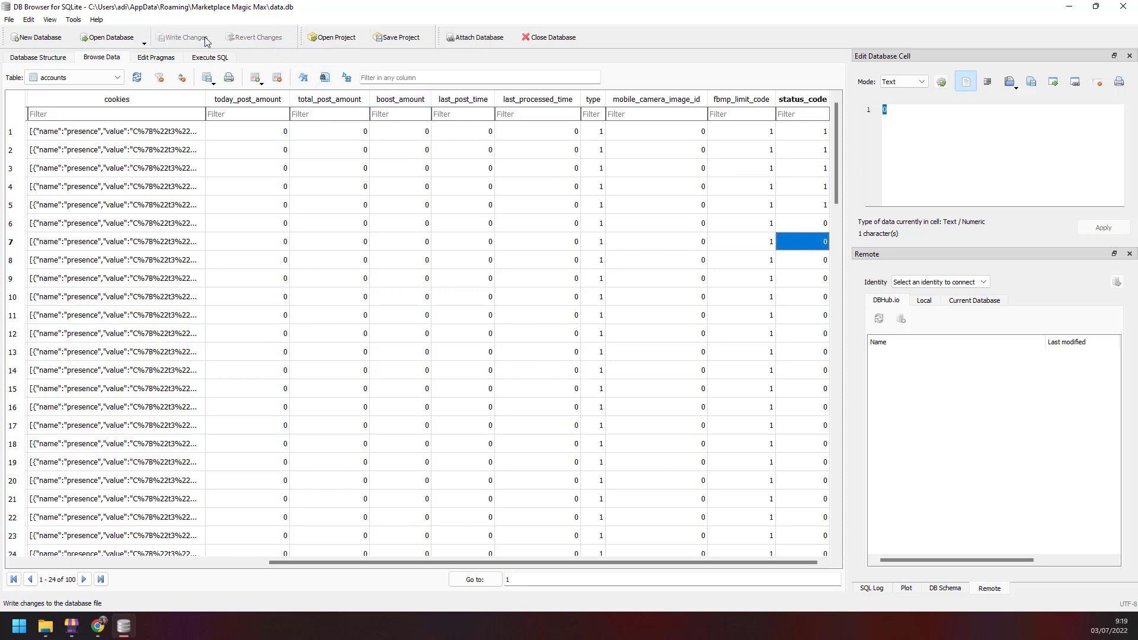
{"action": "left_click", "coordinate": [72, 626]}
{"action": "left_click", "coordinate": [623, 181]}
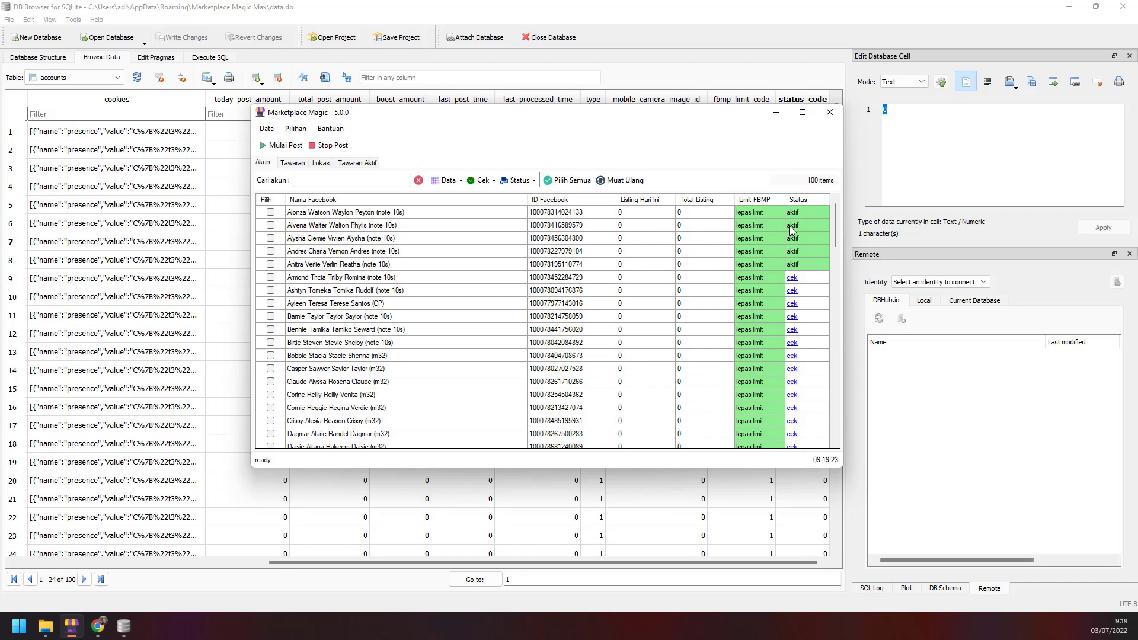
Tick the first account in the list and check the status of the second and third accounts.
{"action": "left_click", "coordinate": [788, 226]}
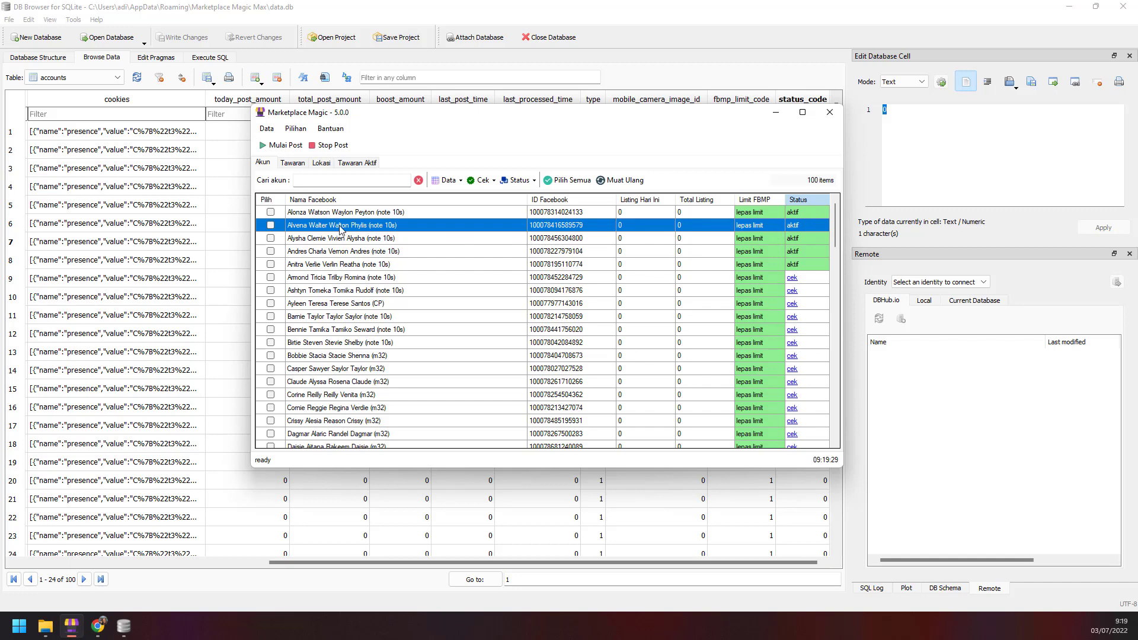
{"action": "left_click", "coordinate": [291, 213]}
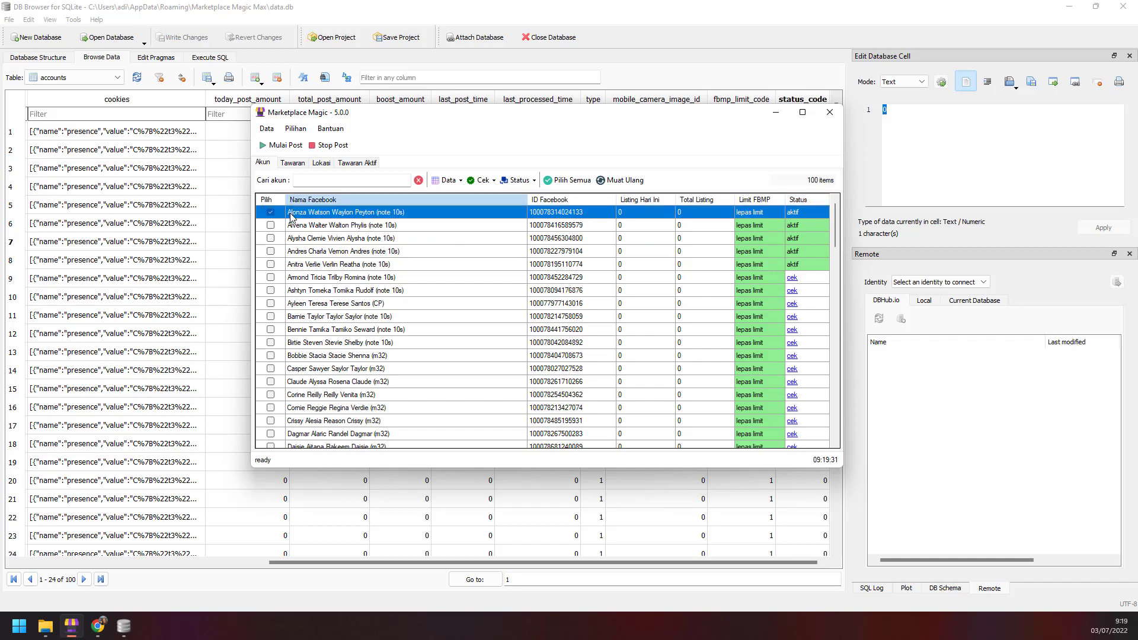
{"action": "left_click", "coordinate": [801, 227]}
{"action": "left_click", "coordinate": [801, 241]}
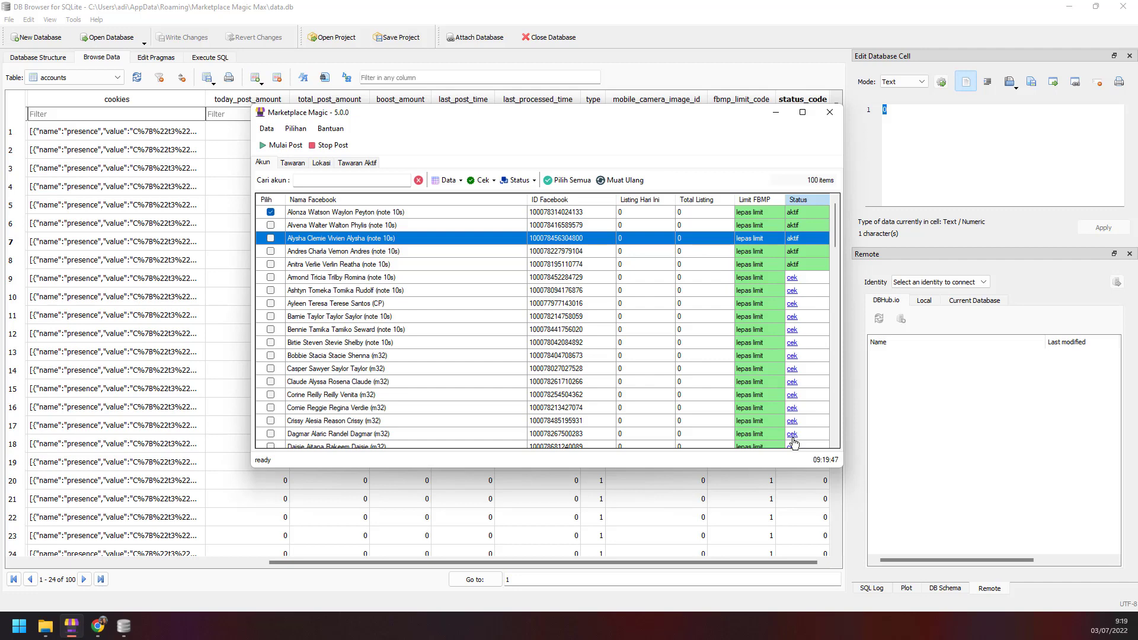
Return to DB Browser for SQLite and close the program.
{"action": "left_click", "coordinate": [769, 50]}
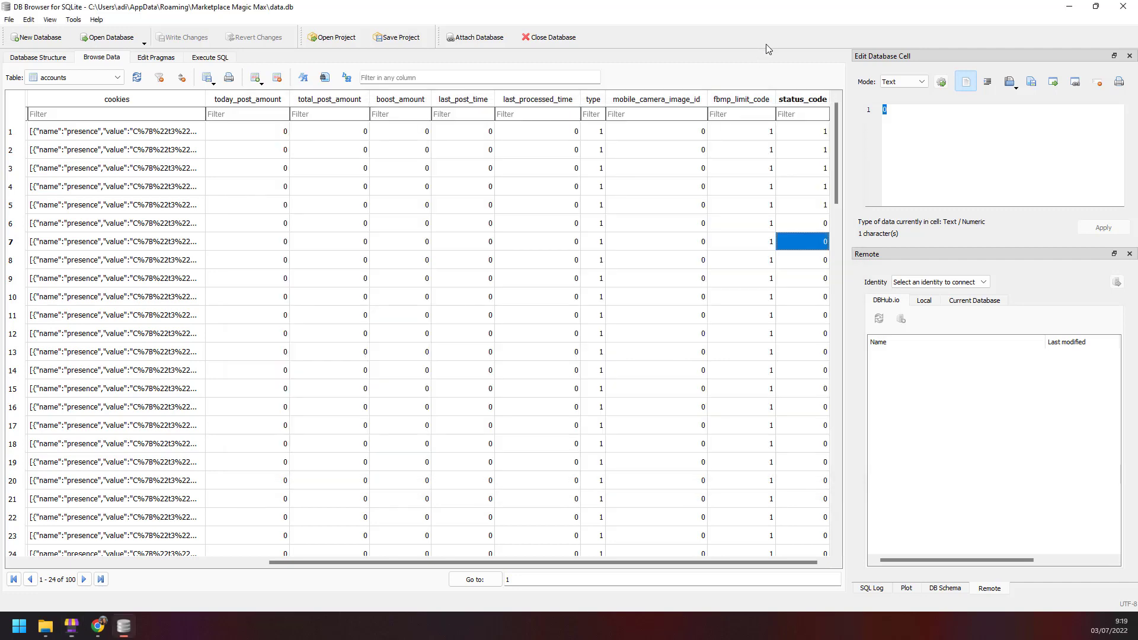
{"action": "left_click", "coordinate": [1123, 7]}
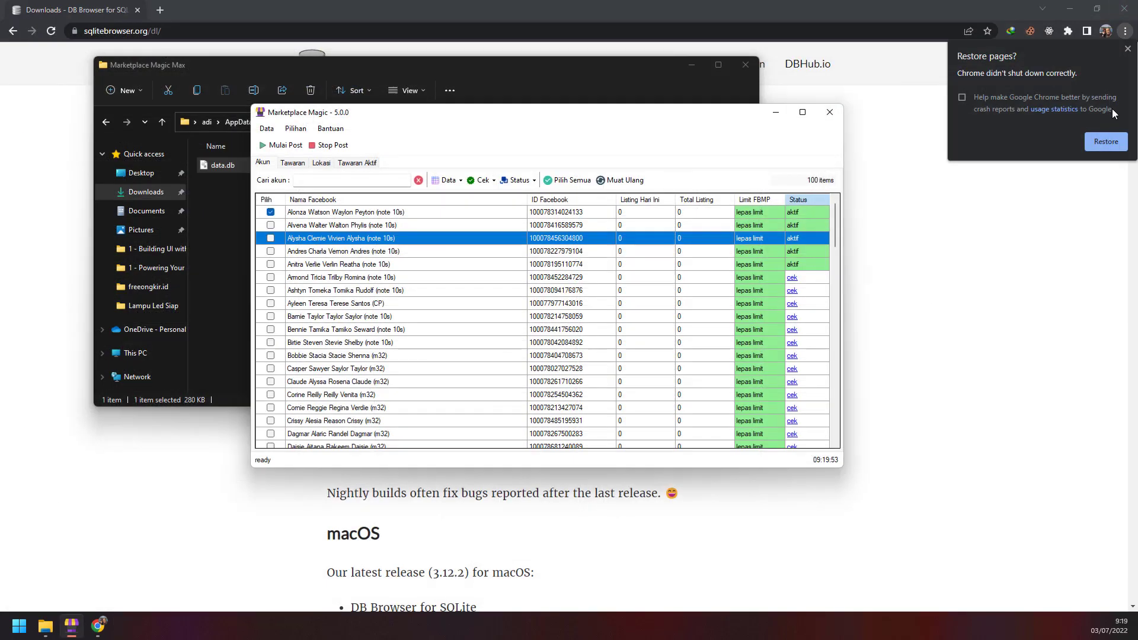